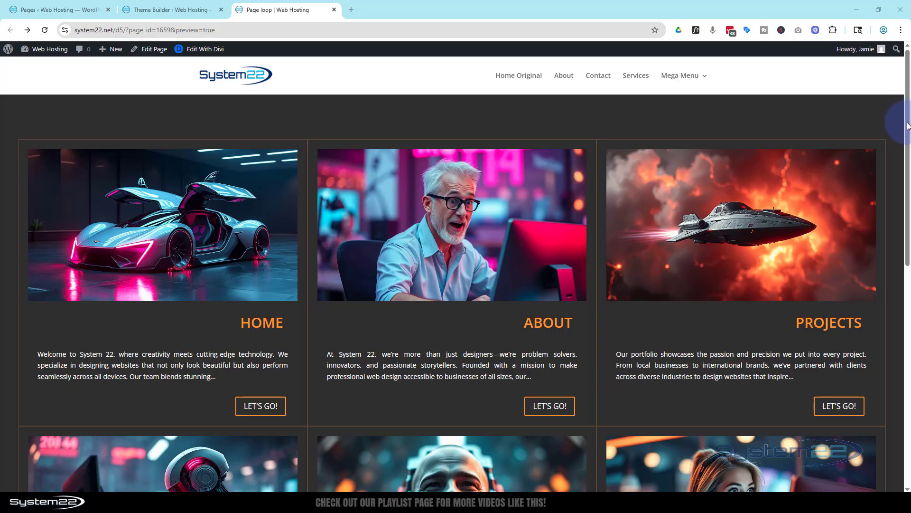
Look over the finished page down to its footer, and open the Default Website Template's global footer for editing in the Theme Builder.
left_click_drag(908, 125, 908, 377)
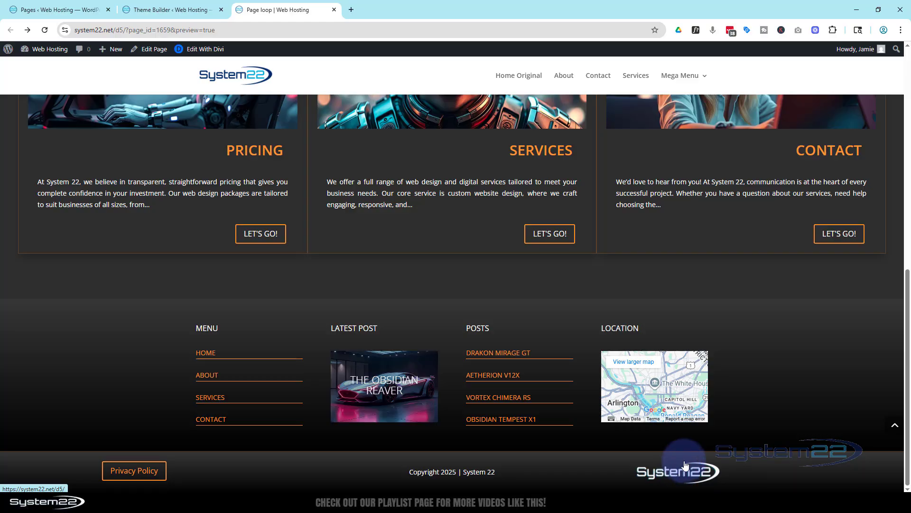
left_click(182, 13)
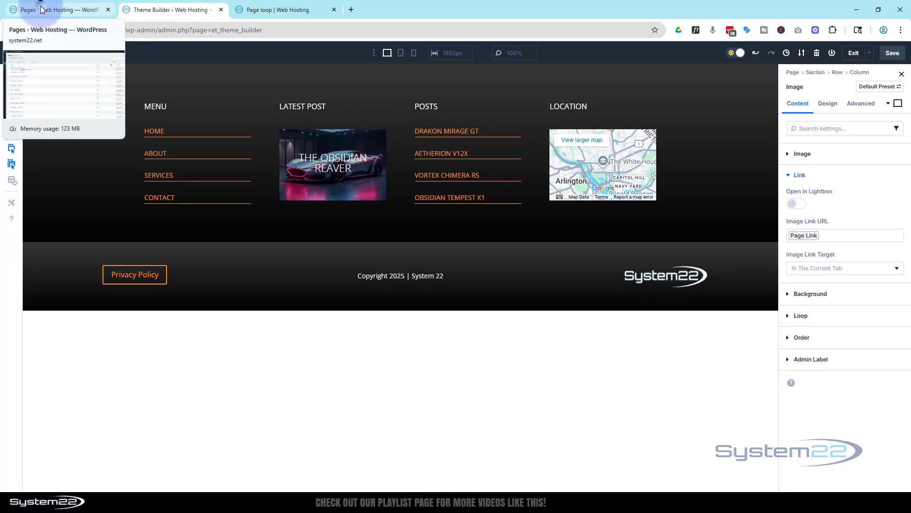
left_click(41, 10)
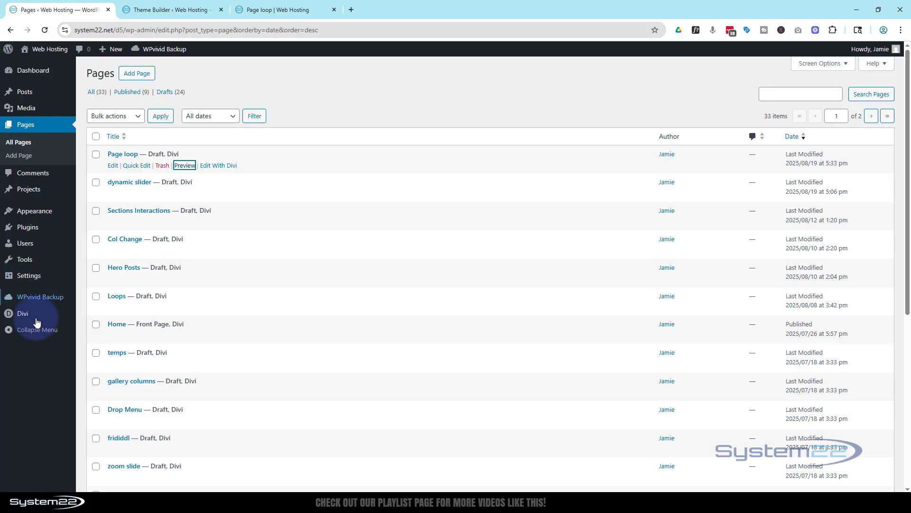
mouse_move(27, 316)
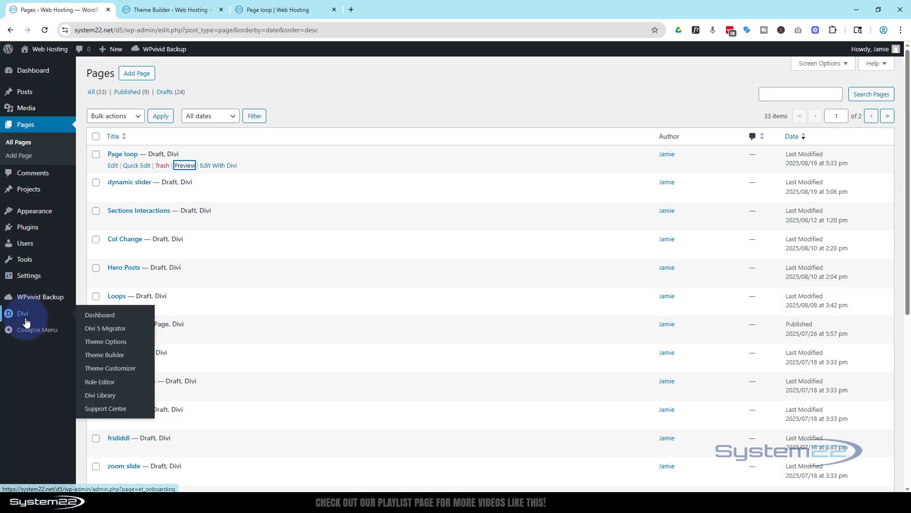
left_click(105, 355)
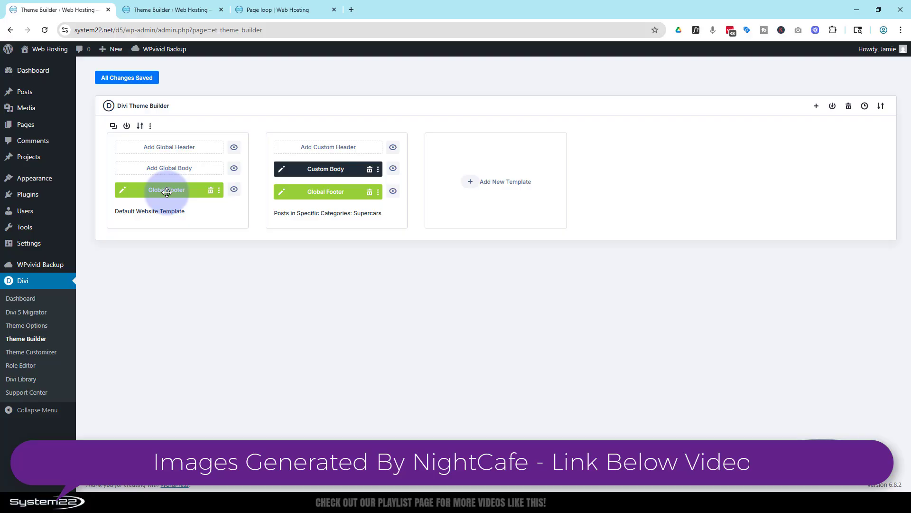
left_click(121, 192)
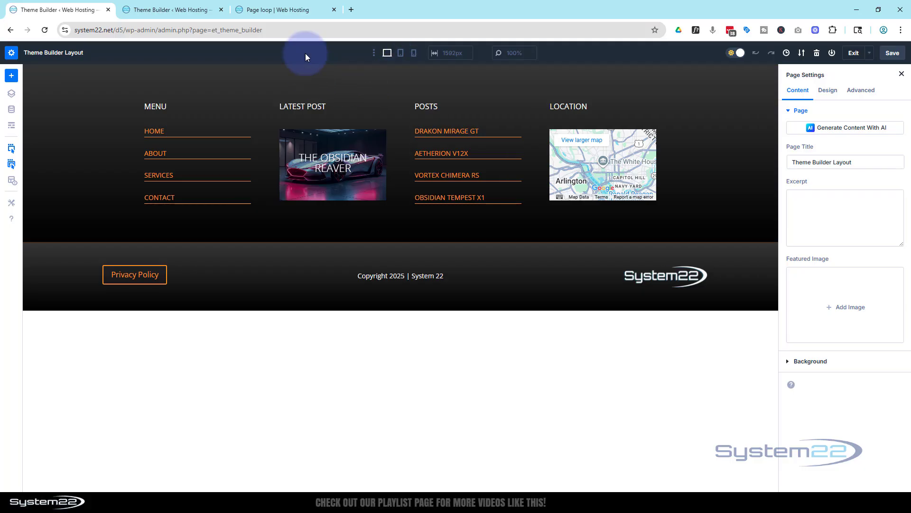
Preview the footer layout at tablet and phone widths, and return to the desktop view.
left_click(401, 54)
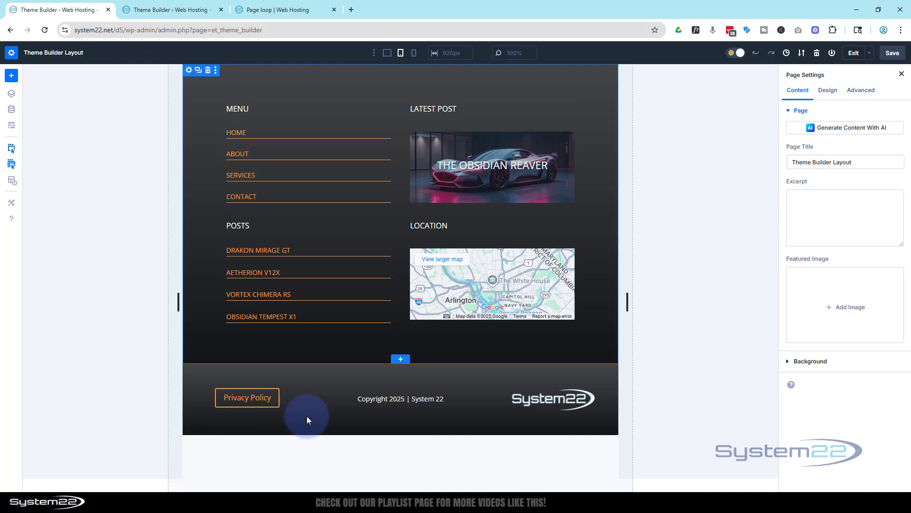
left_click(415, 53)
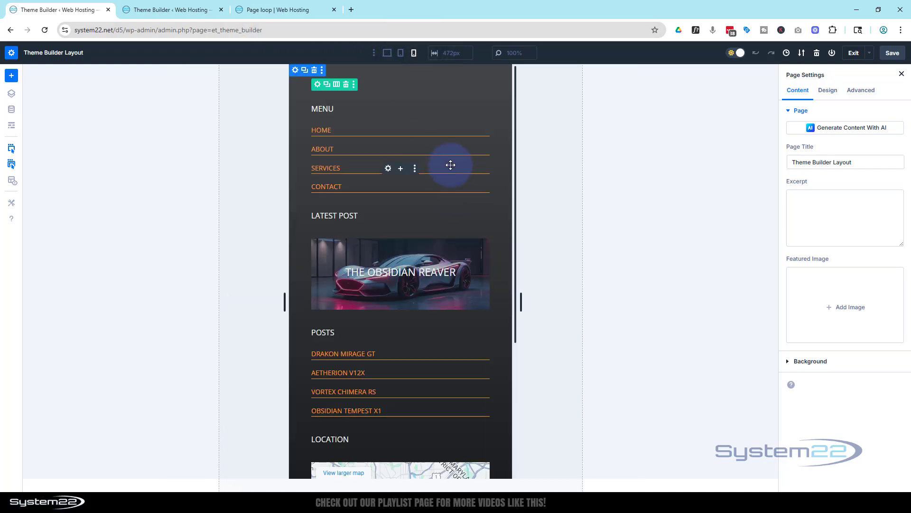
scroll(450, 163, "down", 5)
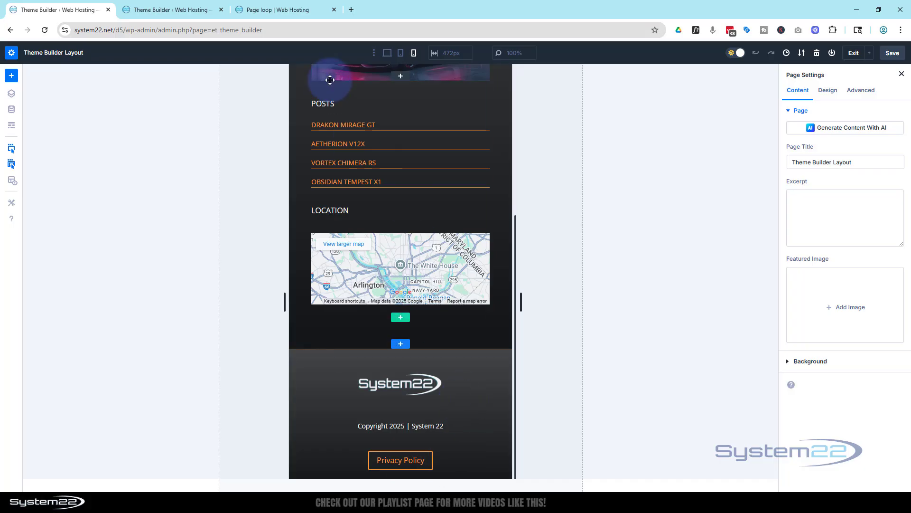
left_click(388, 54)
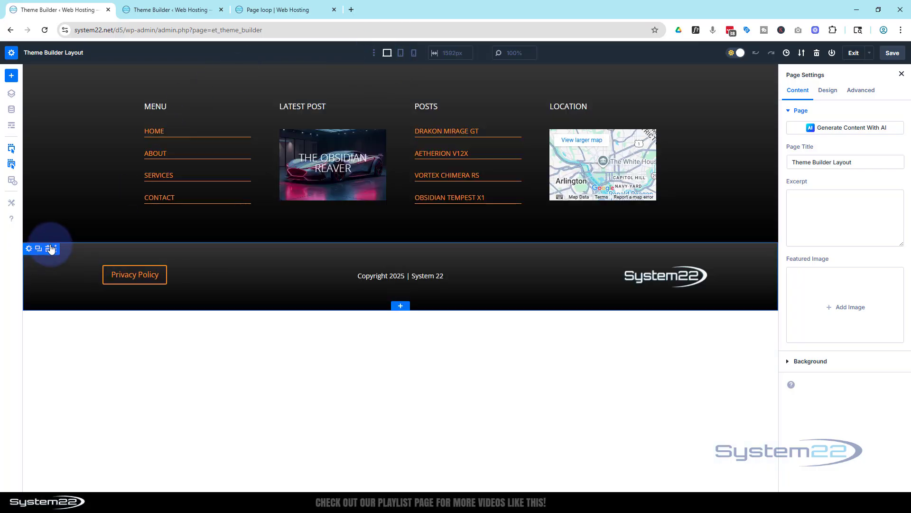
Delete the lower footer section with the privacy button, copyright and logo, and insert a new section with three equal columns in its place.
left_click(48, 248)
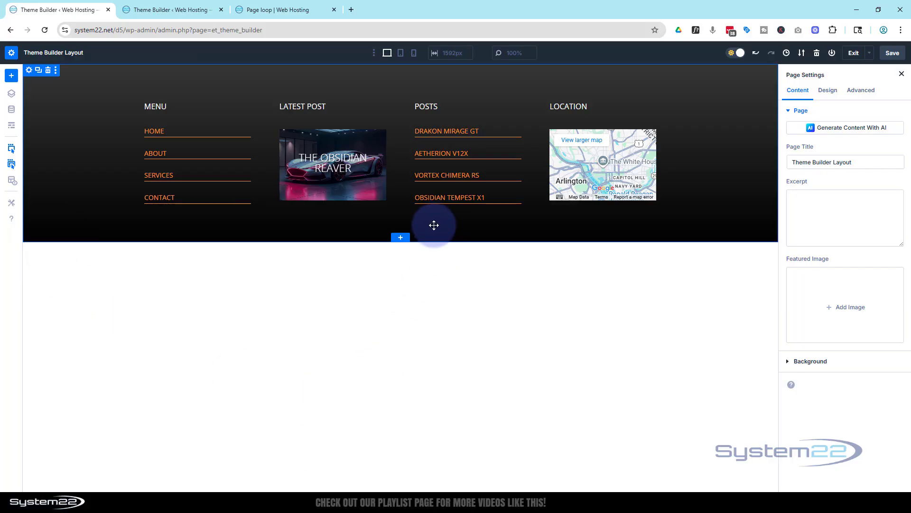
left_click(401, 237)
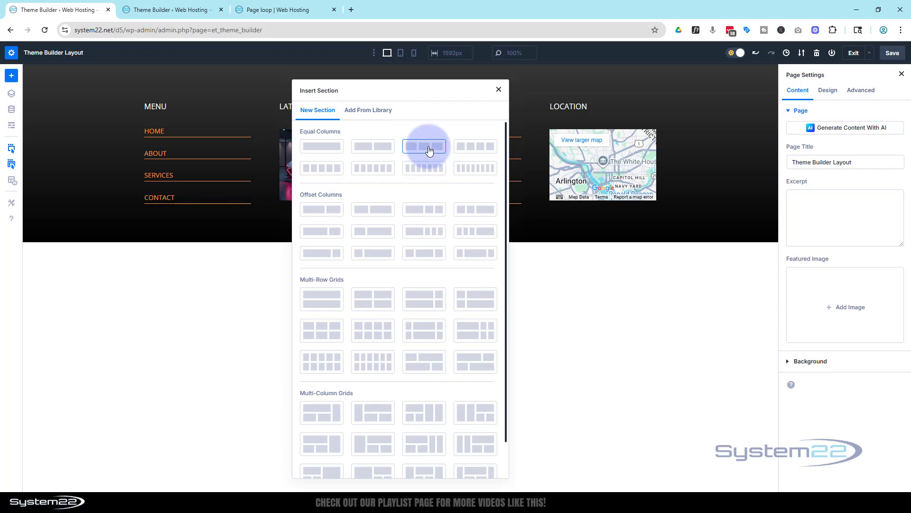
left_click(433, 144)
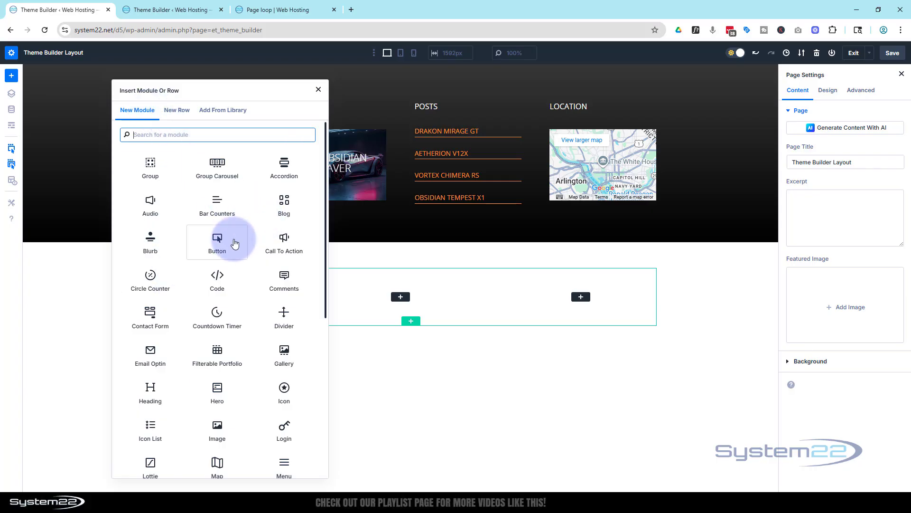
Add a Button module to the new row's first column and a Text module to its second column.
left_click(217, 241)
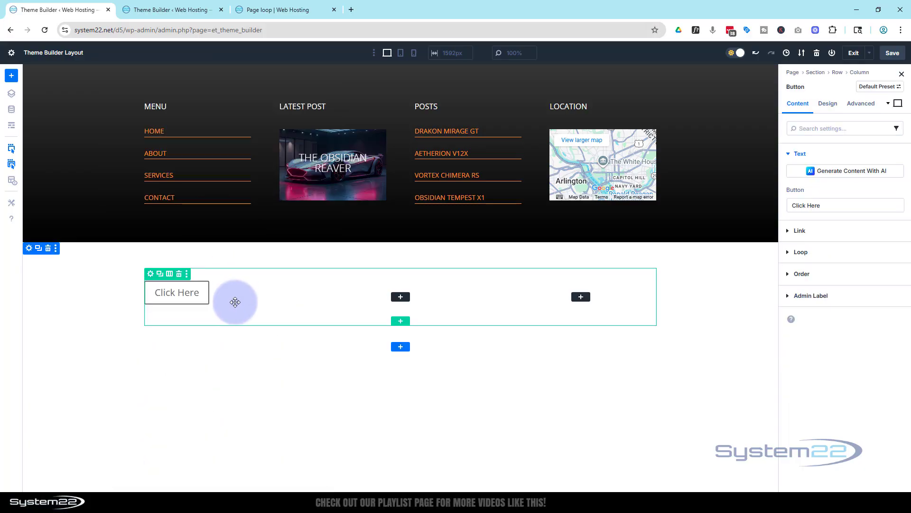
left_click(401, 297)
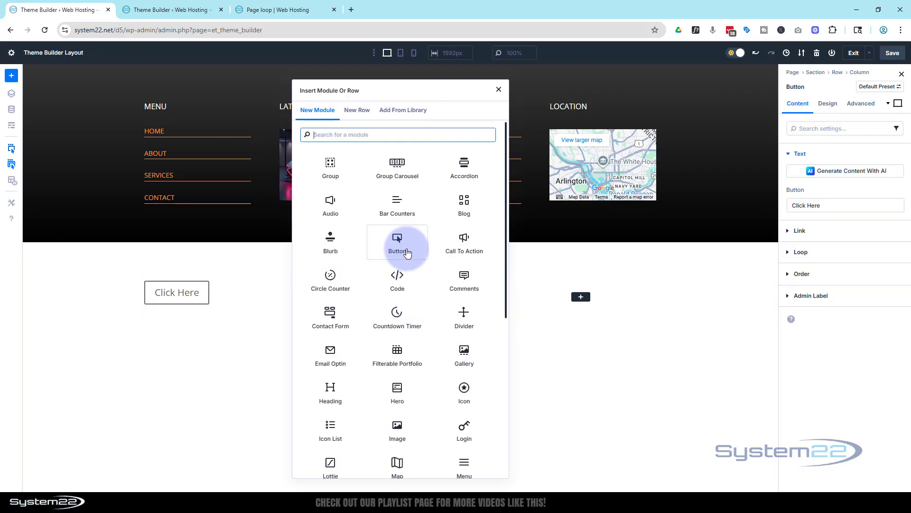
scroll(401, 233, "down", 6)
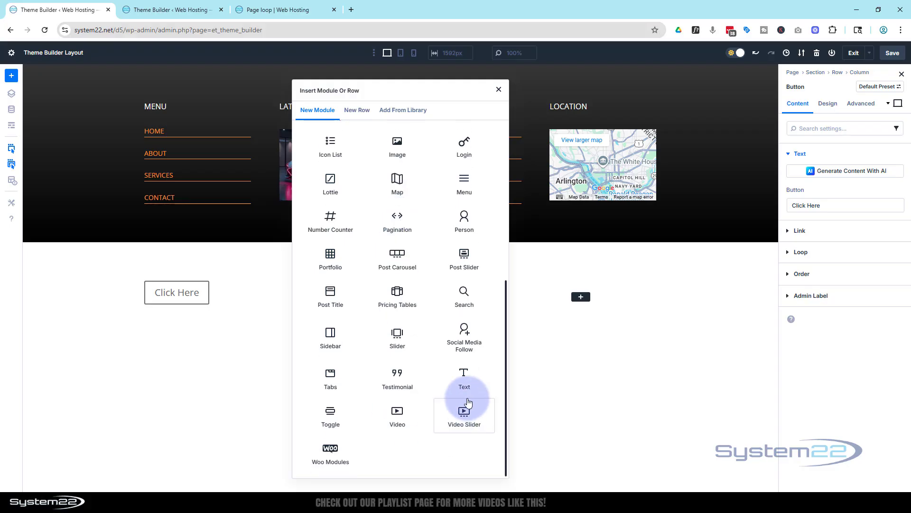
left_click(468, 379)
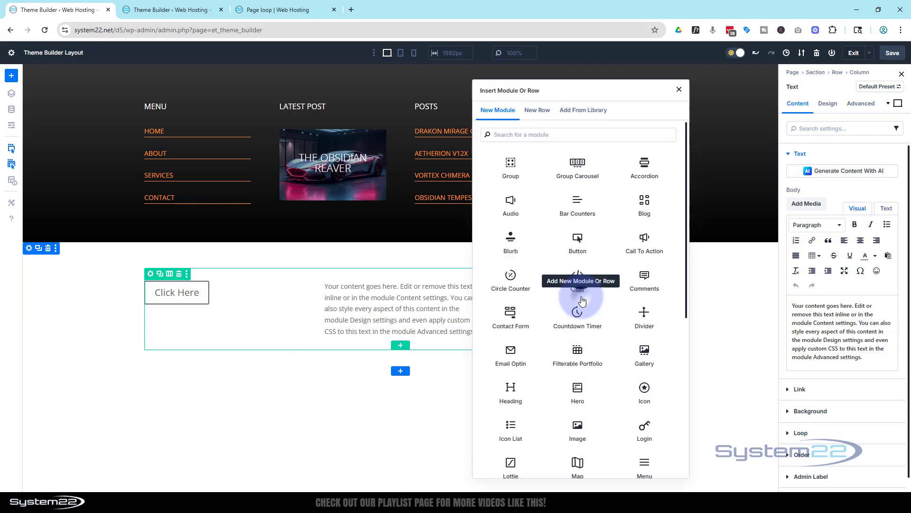
Add an Image module to the third column and load system22-white-b-shadow.png into it from the media library.
left_click(581, 300)
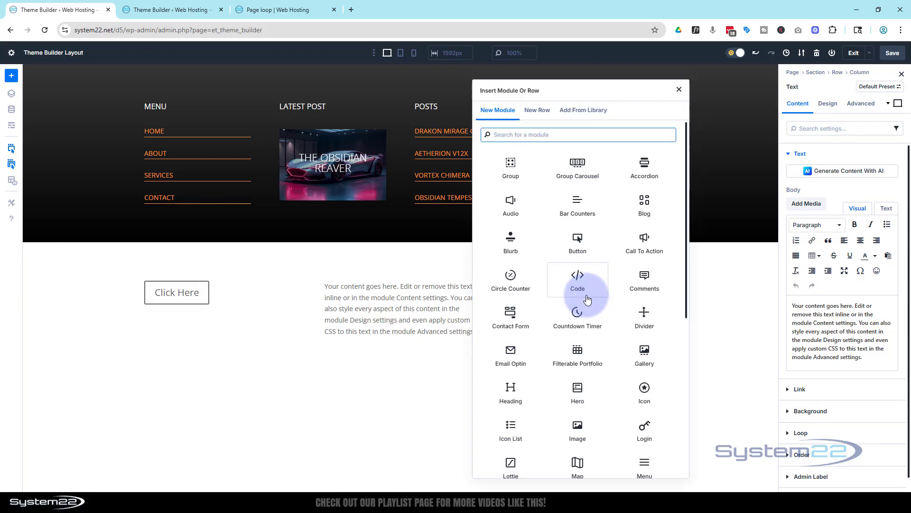
scroll(589, 297, "down", 1)
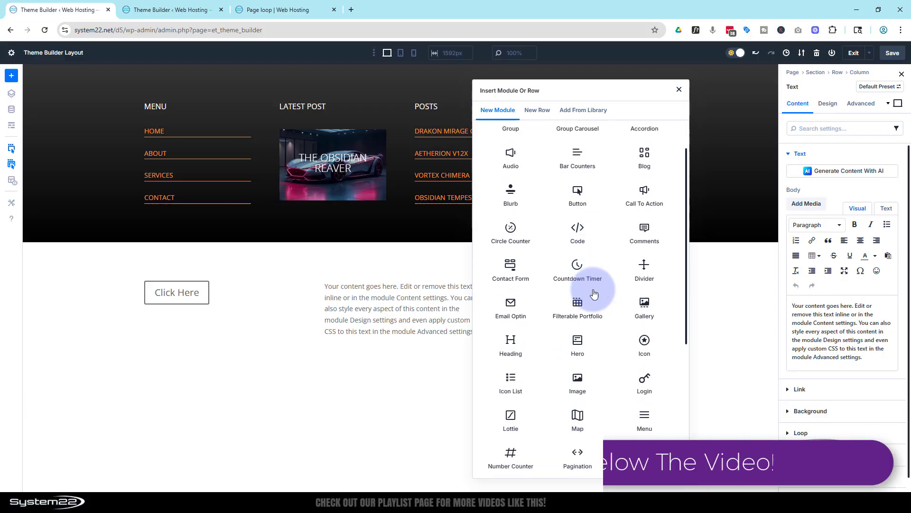
left_click(578, 383)
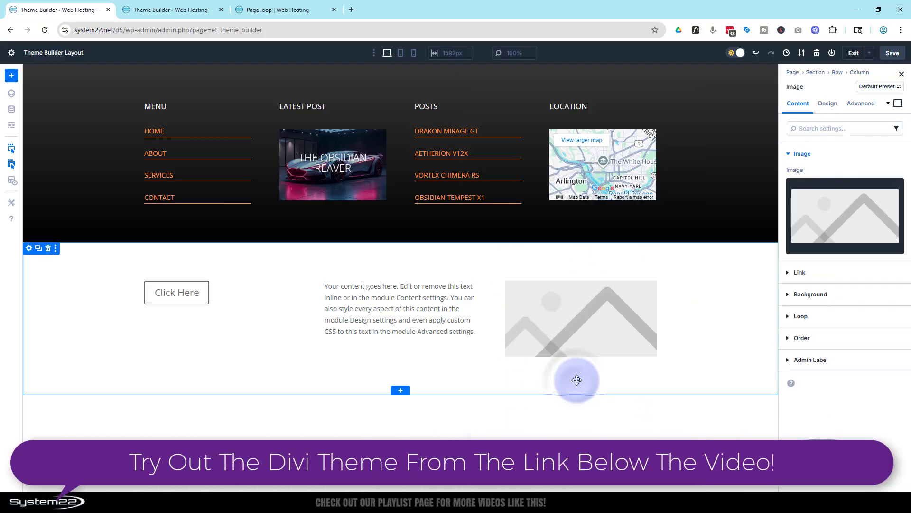
left_click(842, 219)
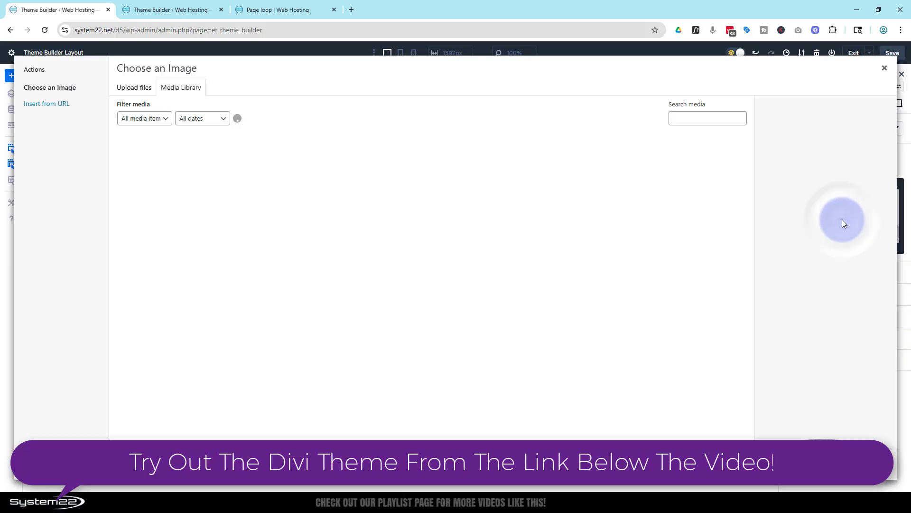
scroll(477, 364, "down", 3)
scroll(478, 369, "down", 5)
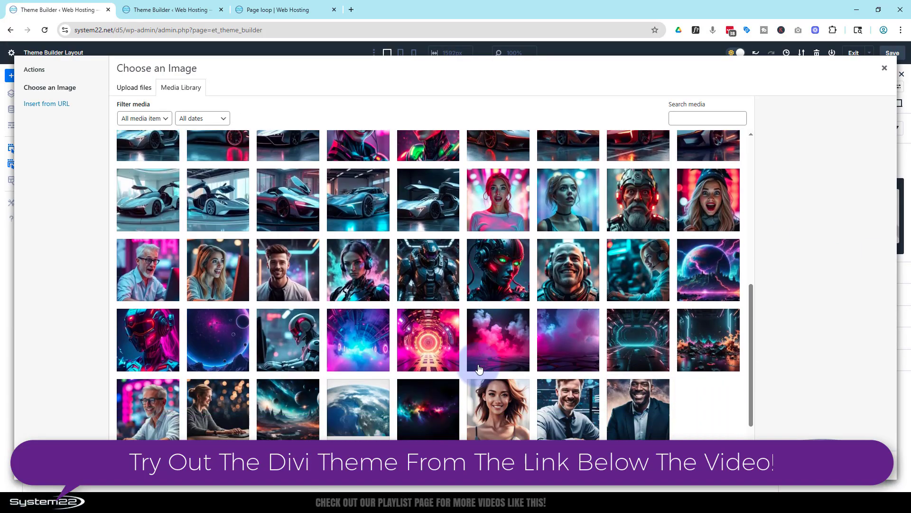
left_click(441, 438)
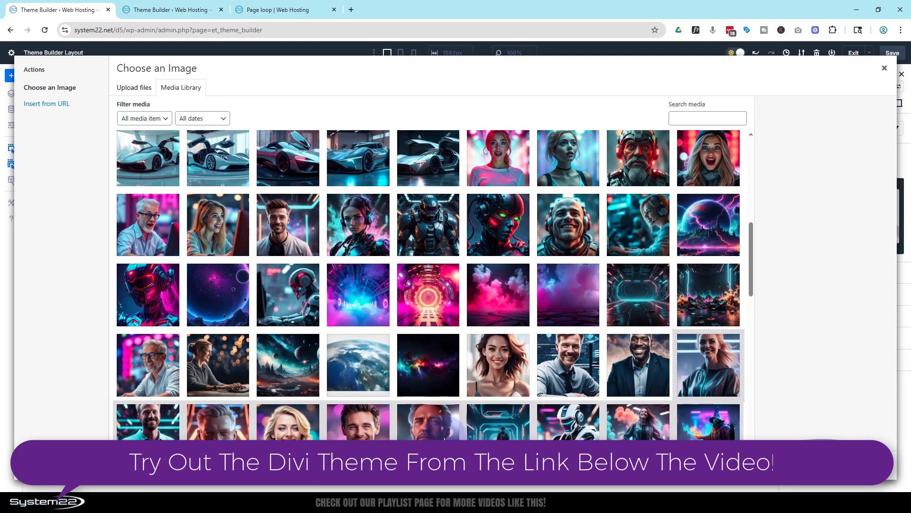
scroll(482, 344, "down", 5)
scroll(484, 350, "down", 3)
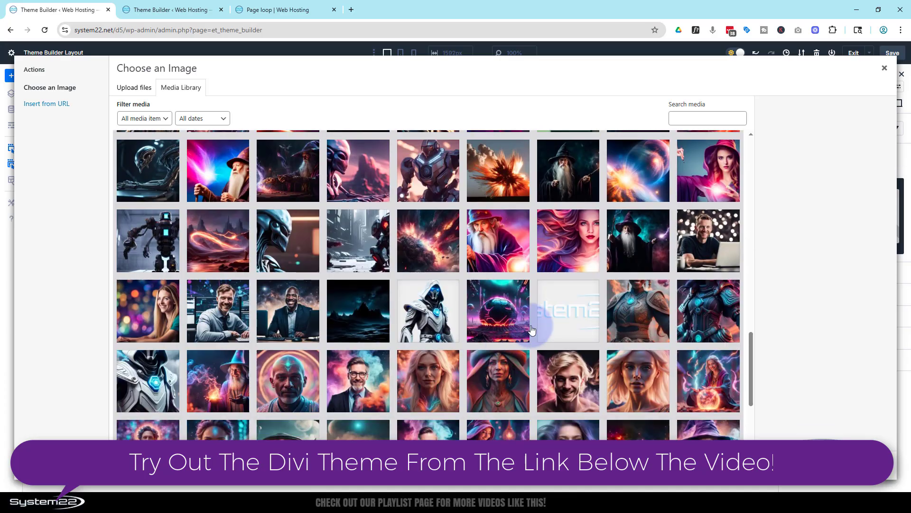
left_click(560, 319)
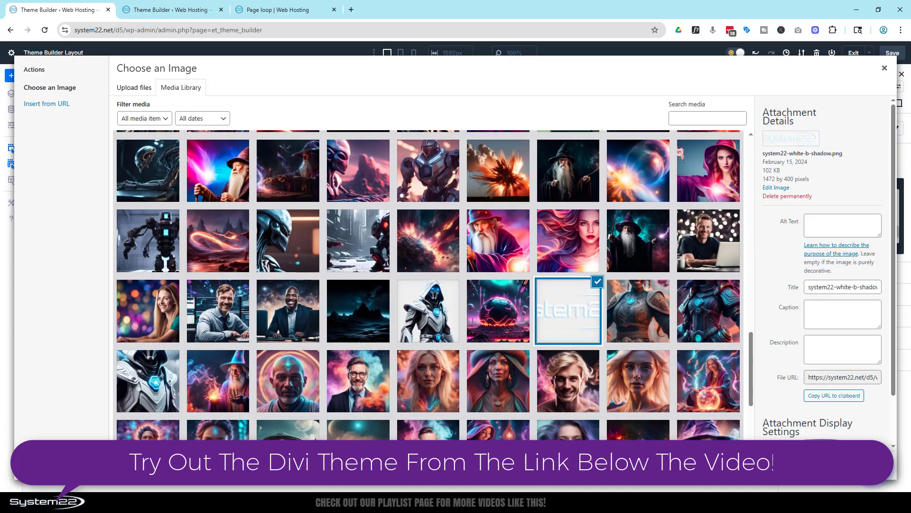
left_click(861, 466)
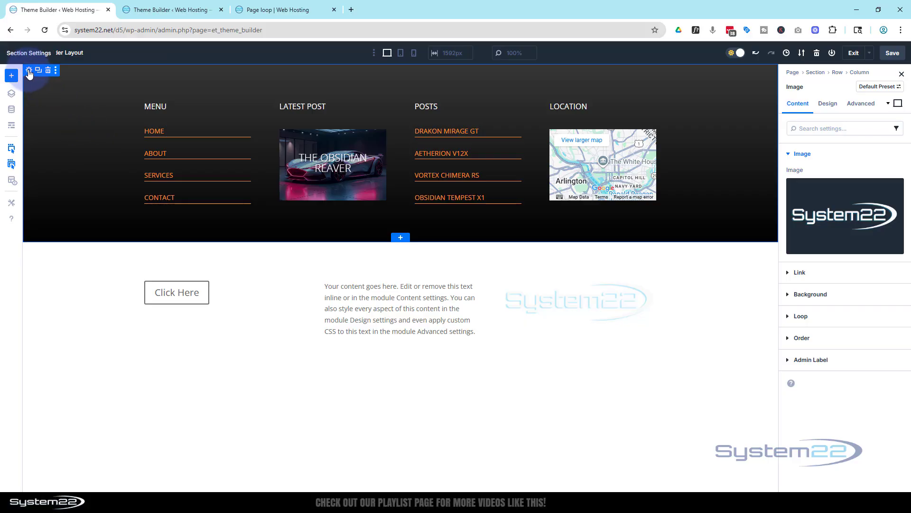
Copy the upper footer section's background attributes and paste them onto the new lower section.
left_click(29, 70)
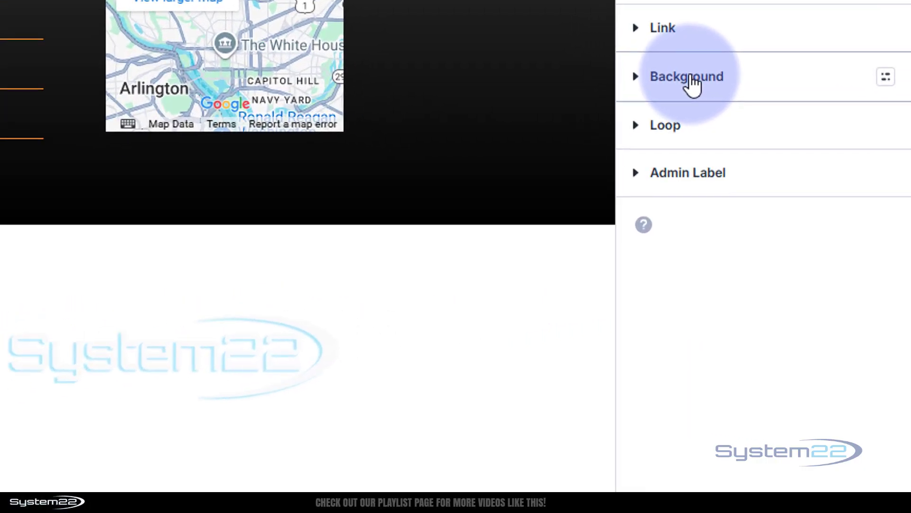
right_click(693, 84)
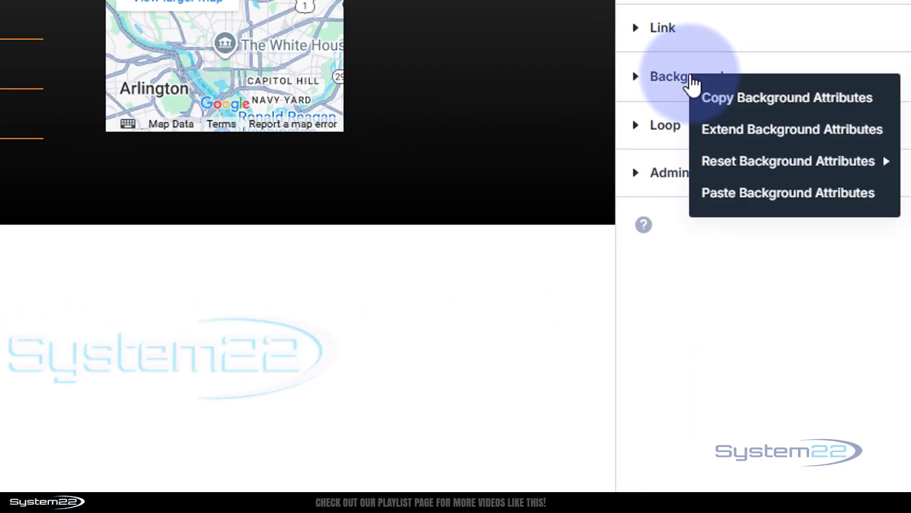
left_click(743, 108)
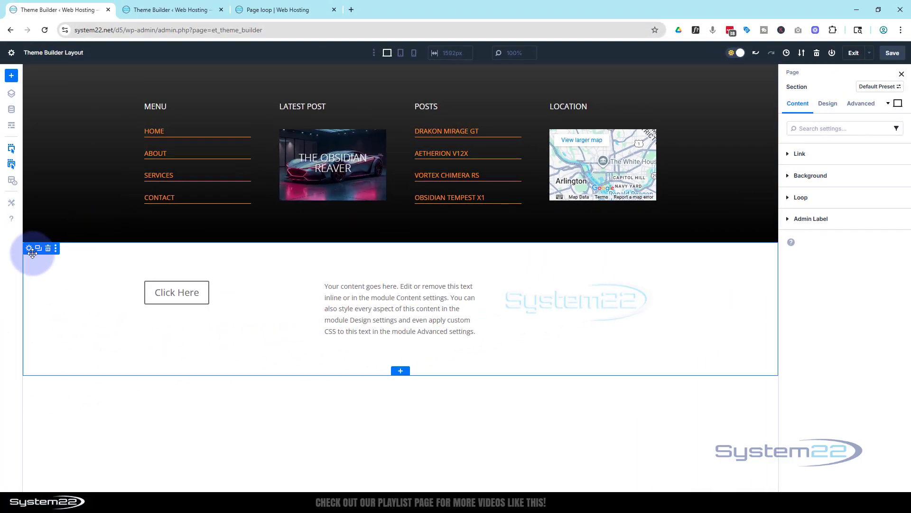
right_click(821, 177)
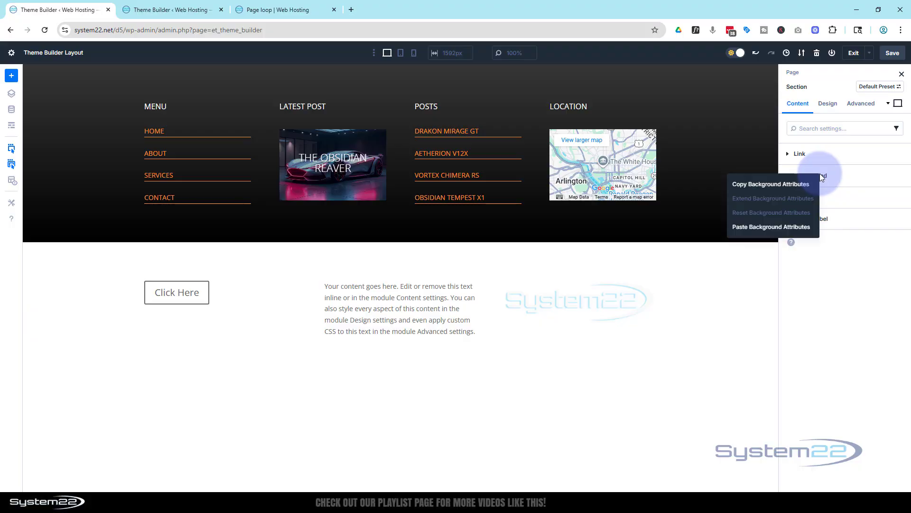
left_click(802, 228)
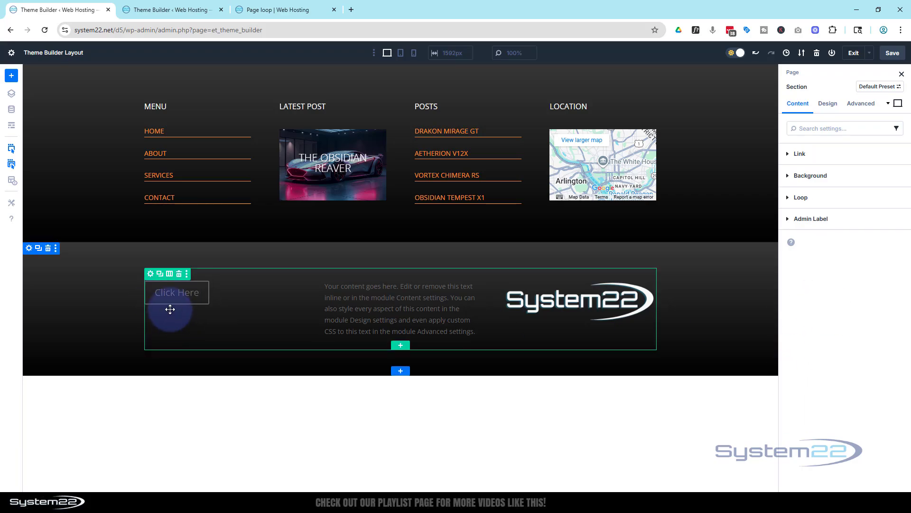
Set the text of the button in the lower section to "Privacy Policy".
left_click(171, 291)
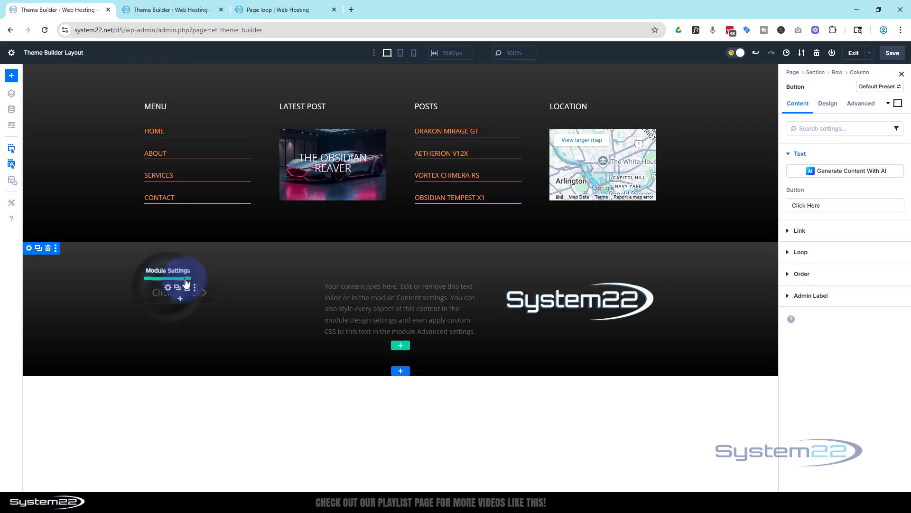
triple_click(829, 205)
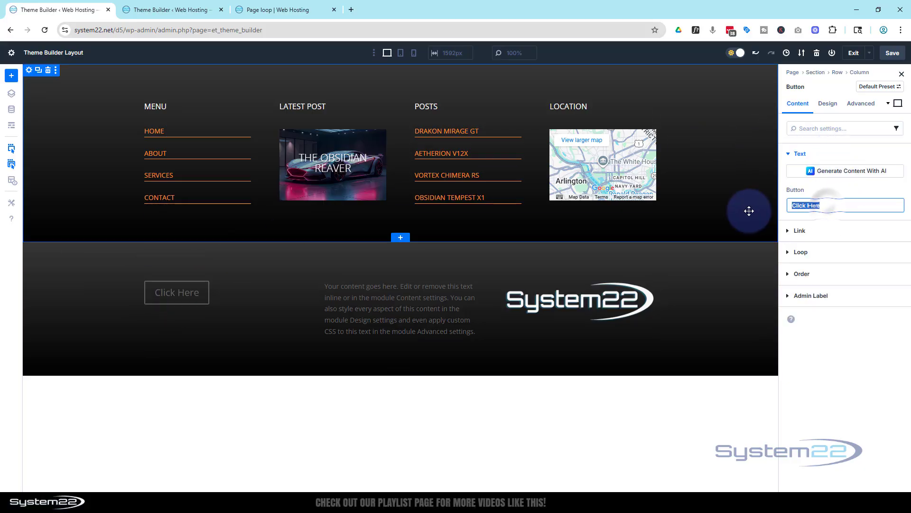
type("P")
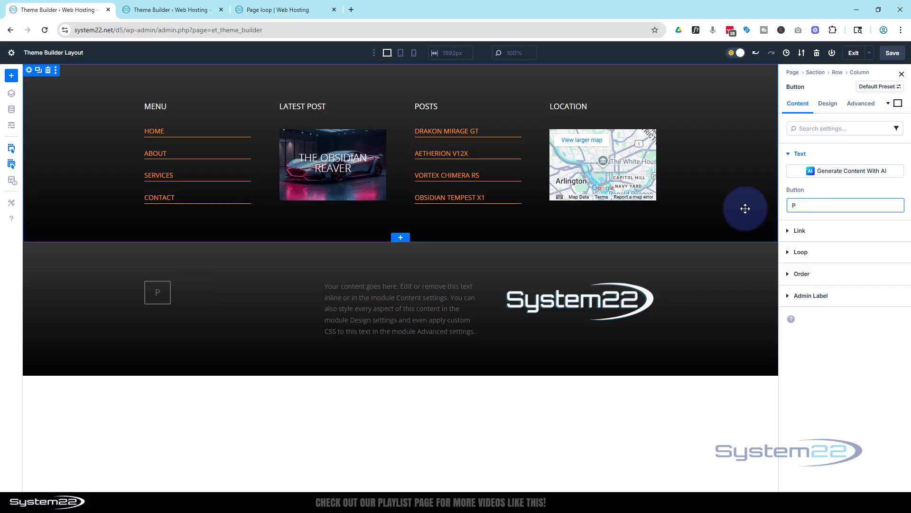
type("rivacy Policy")
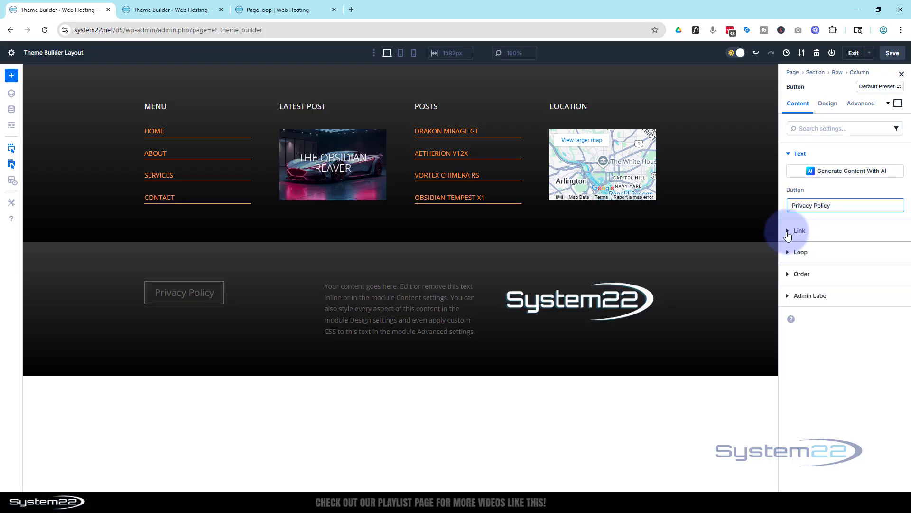
Link the Privacy Policy button to the site's Privacy Policy page using the dynamic Page Link content.
left_click(788, 232)
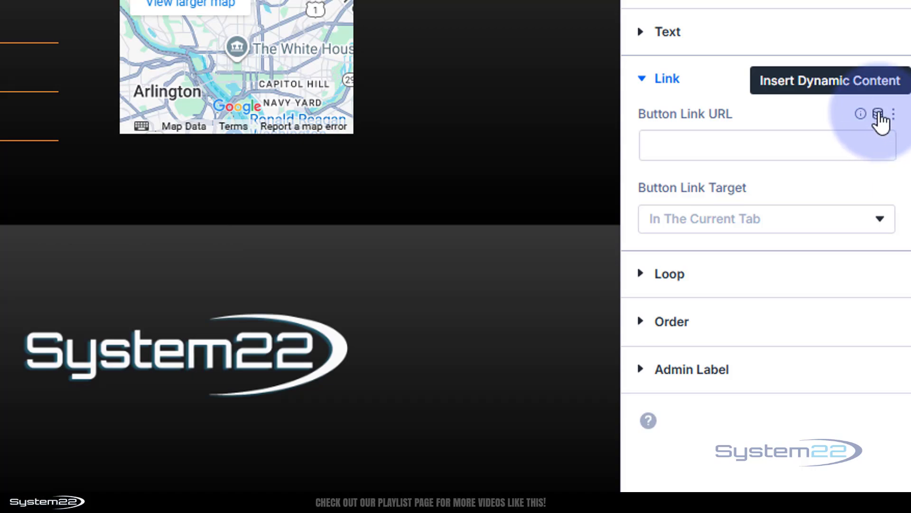
left_click(880, 116)
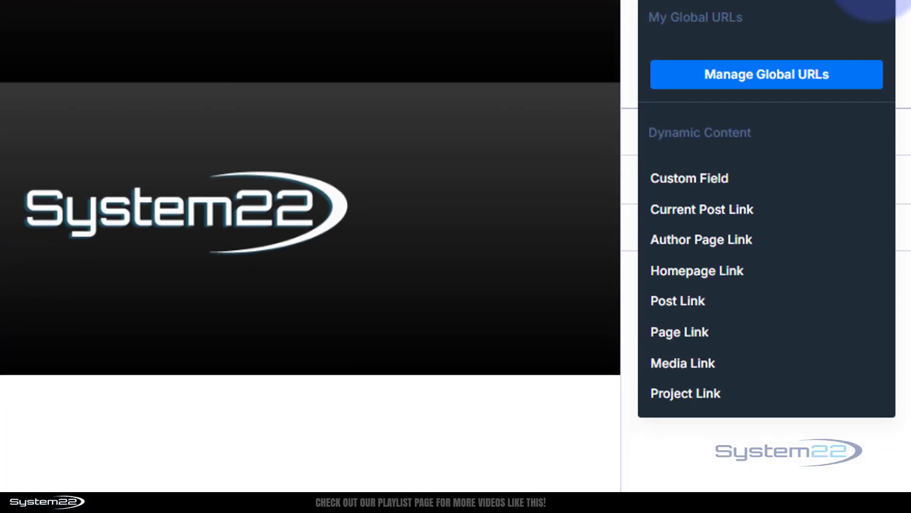
left_click(781, 330)
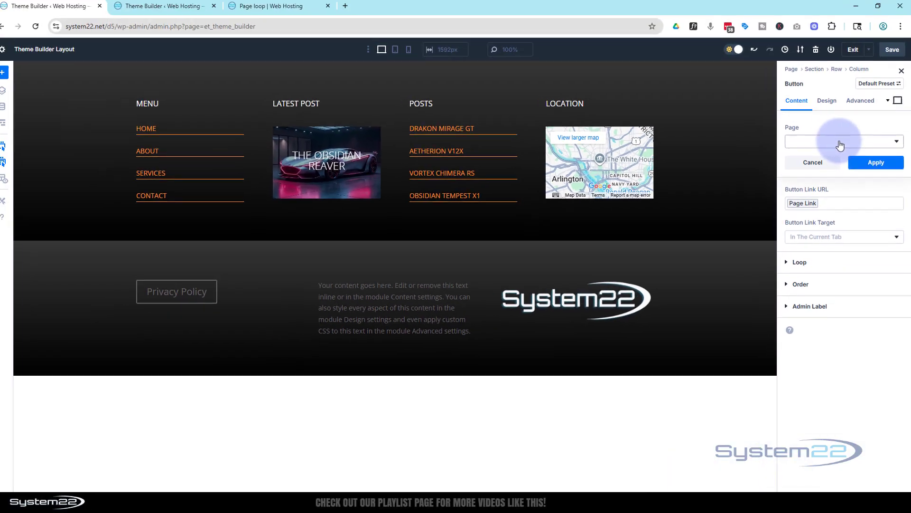
left_click(839, 142)
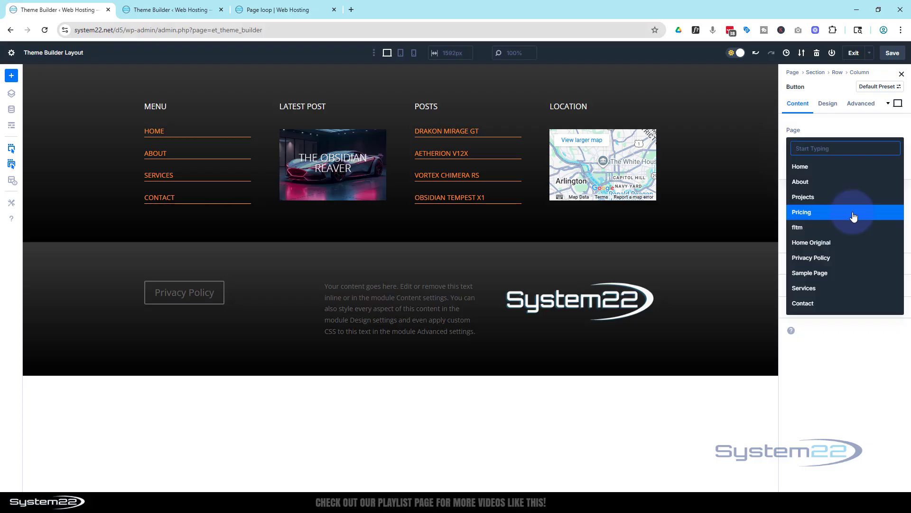
left_click(825, 260)
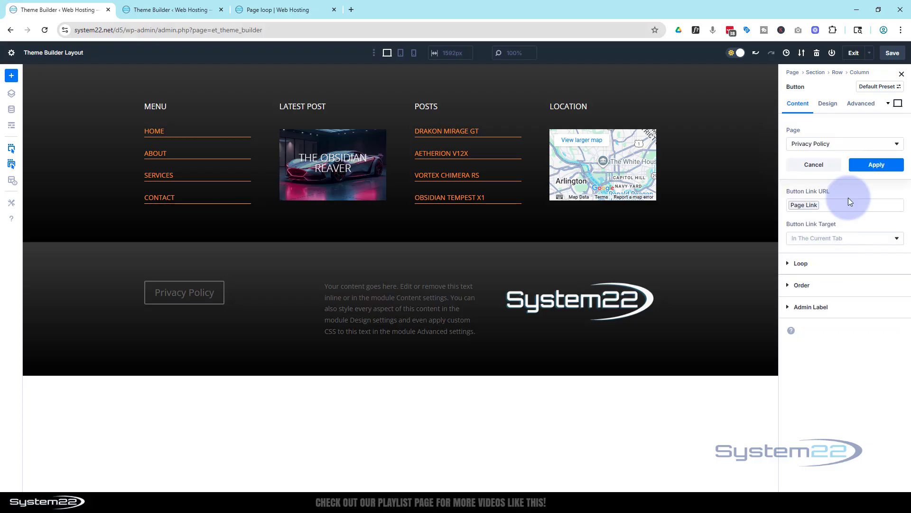
left_click(878, 164)
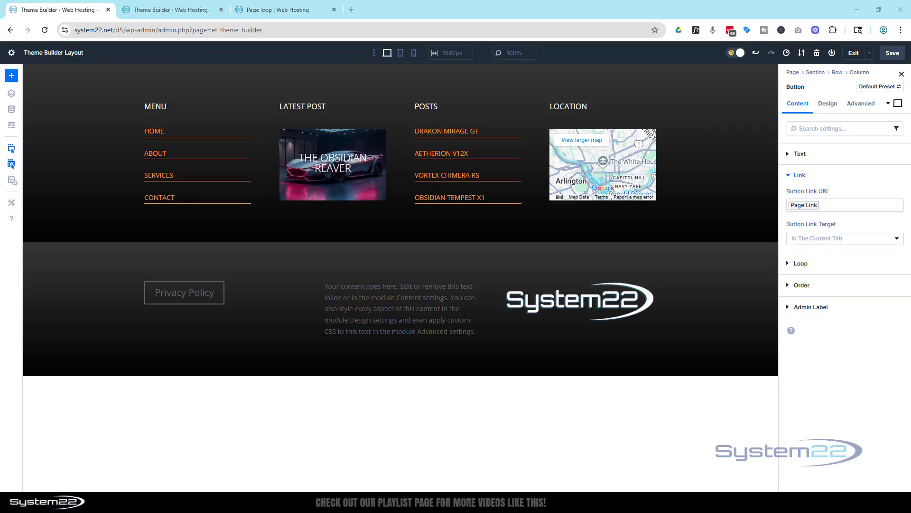
Enable custom styles for the Privacy Policy button and set its text to color FF9B00 at 16 px.
left_click(828, 105)
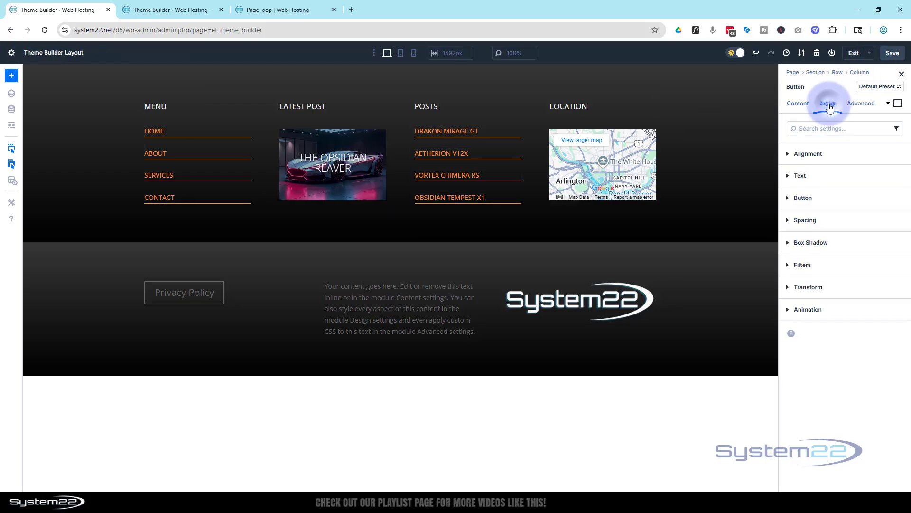
left_click(784, 203)
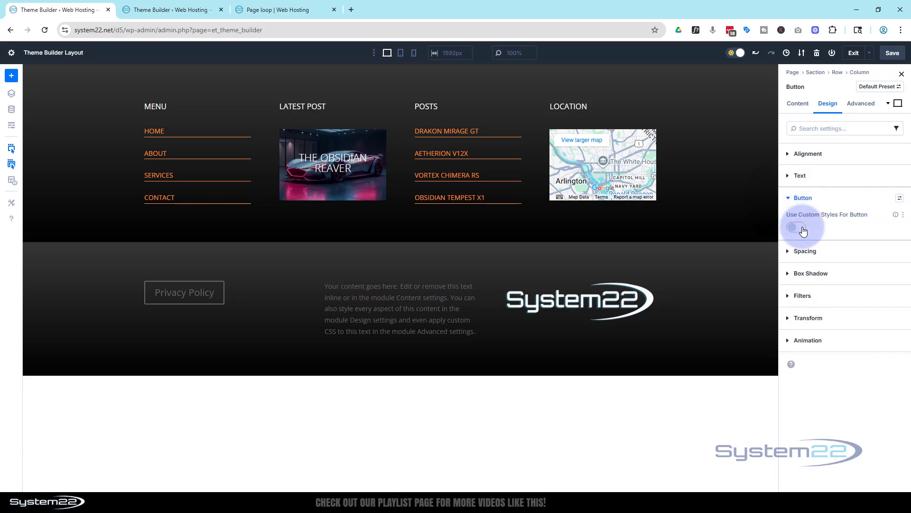
left_click(802, 229)
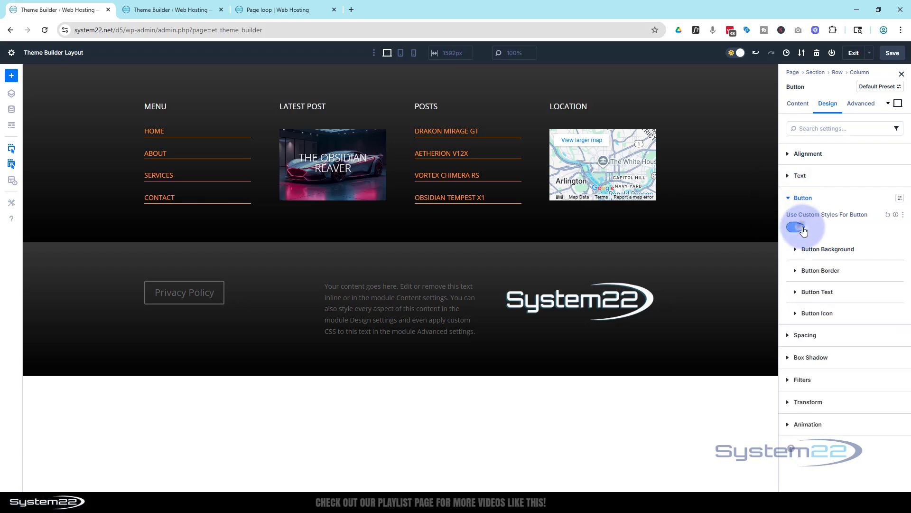
left_click(800, 292)
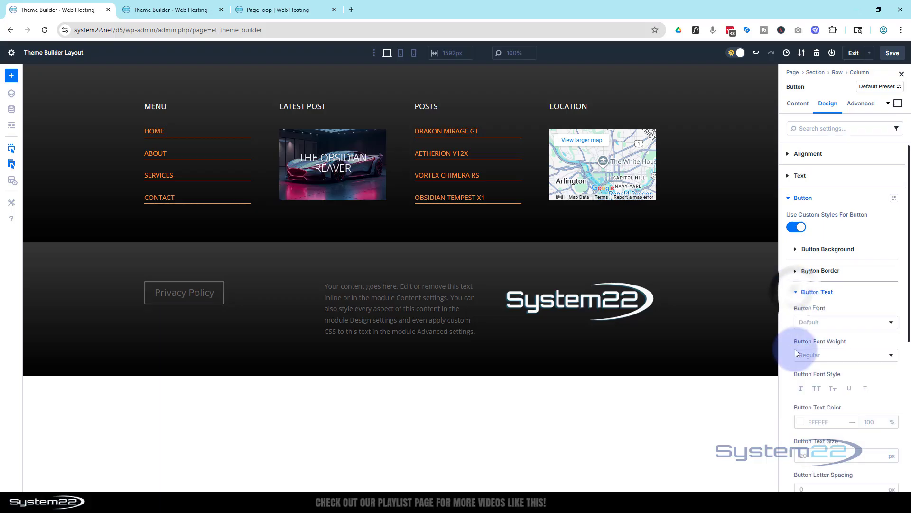
left_click(823, 410)
type("FF9B00")
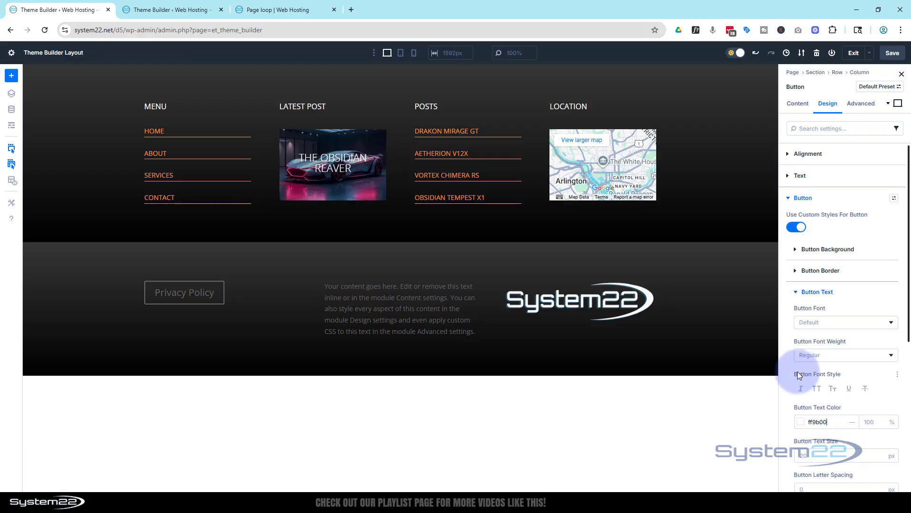
scroll(835, 368, "down", 2)
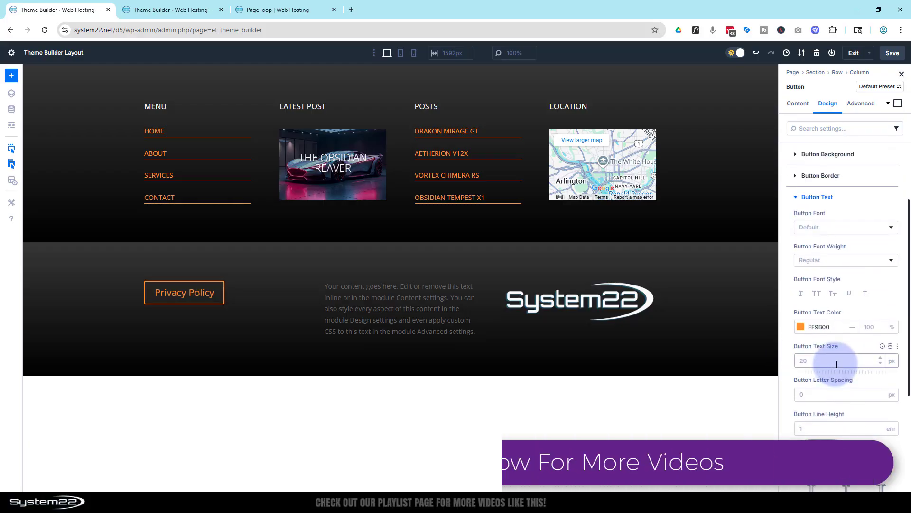
left_click(803, 360)
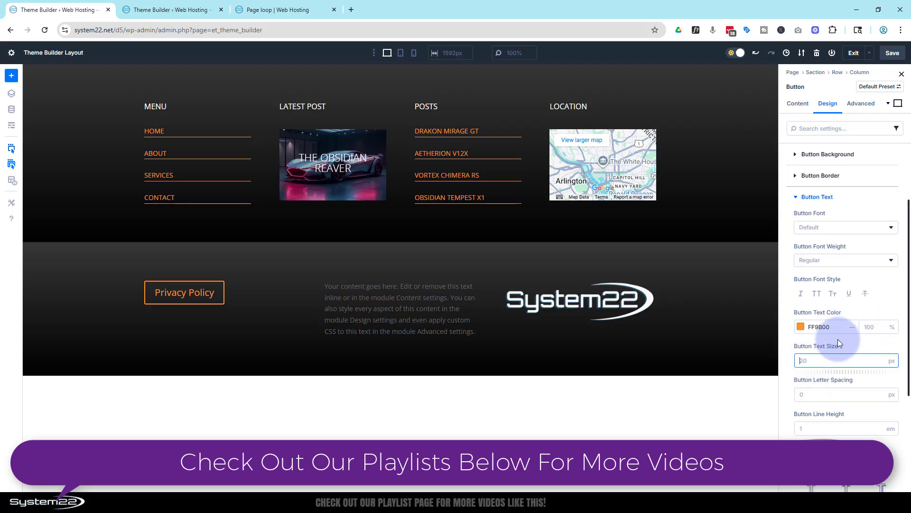
type("16")
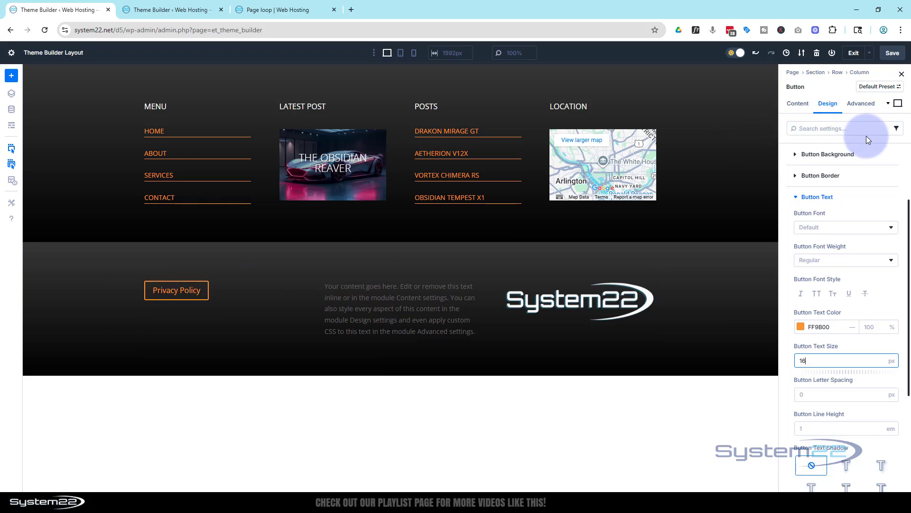
Center the Privacy Policy button within its column.
scroll(818, 215, "up", 2)
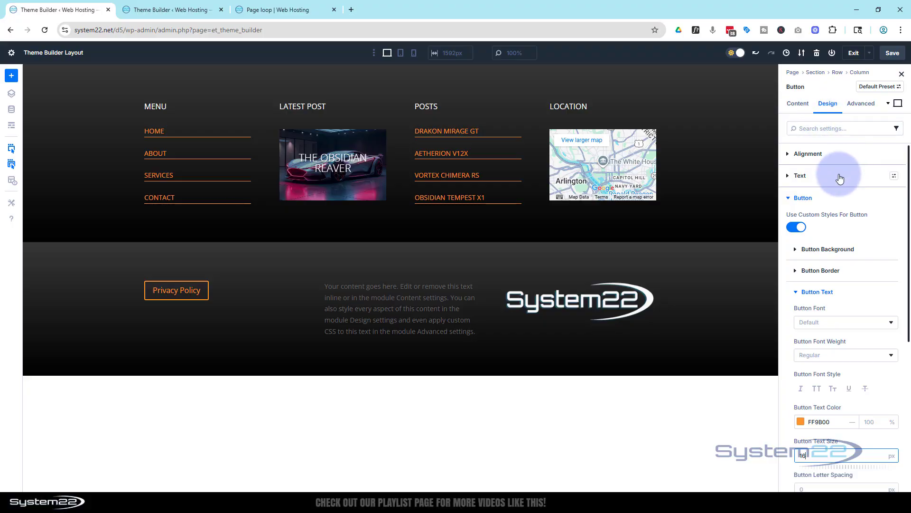
left_click(839, 152)
left_click(825, 185)
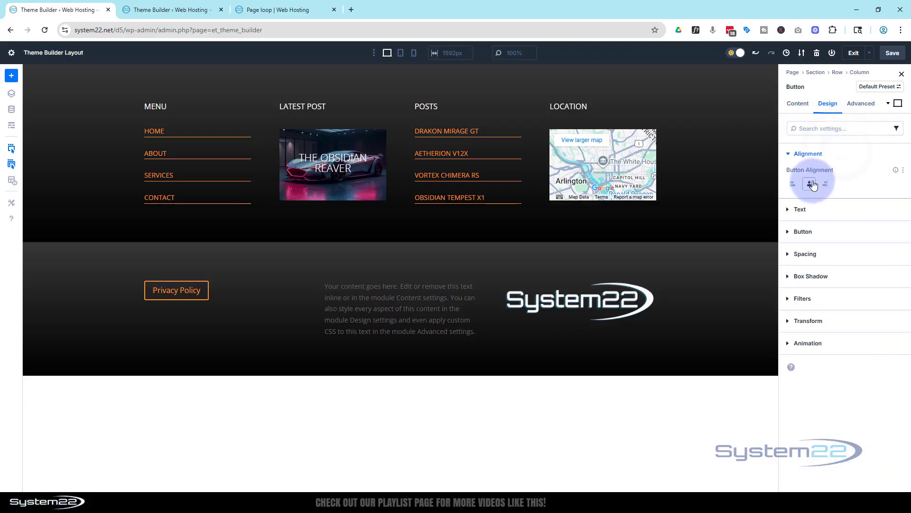
left_click(811, 186)
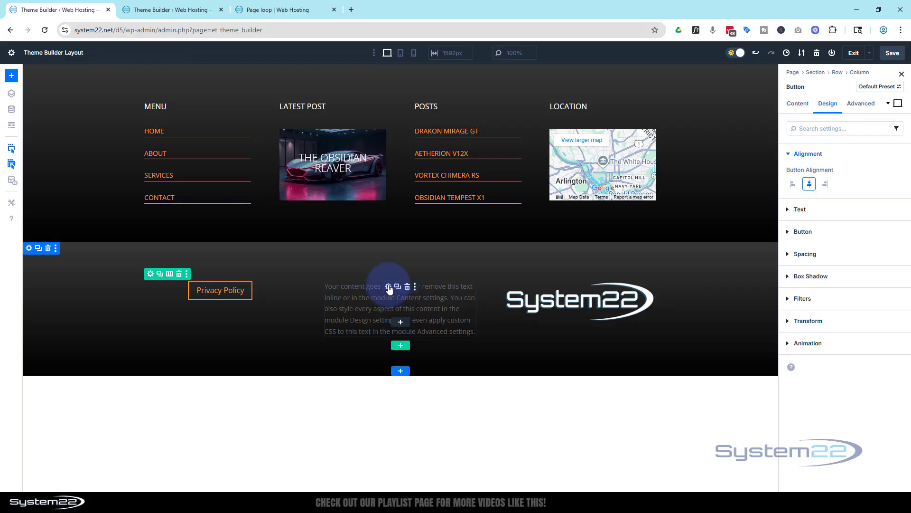
Replace the middle column's placeholder text with the dynamic Current Date, using the custom date format Y.
left_click(390, 288)
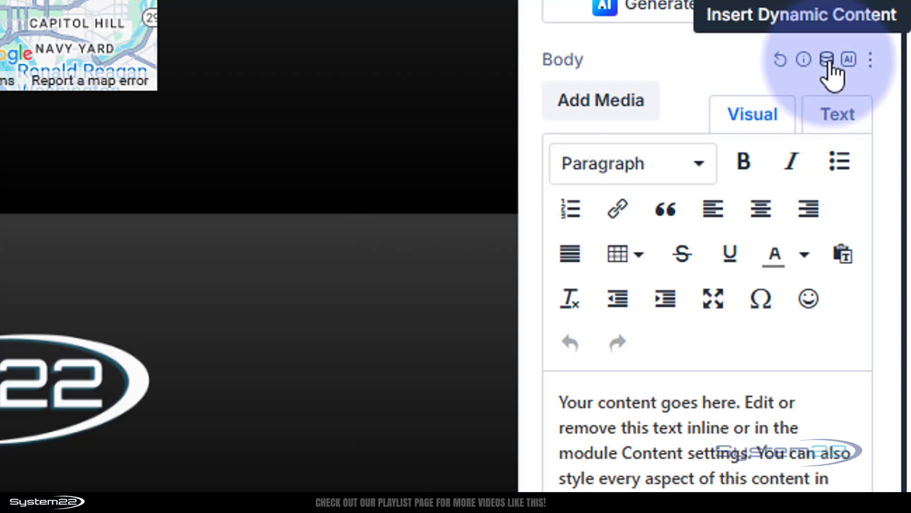
left_click(827, 60)
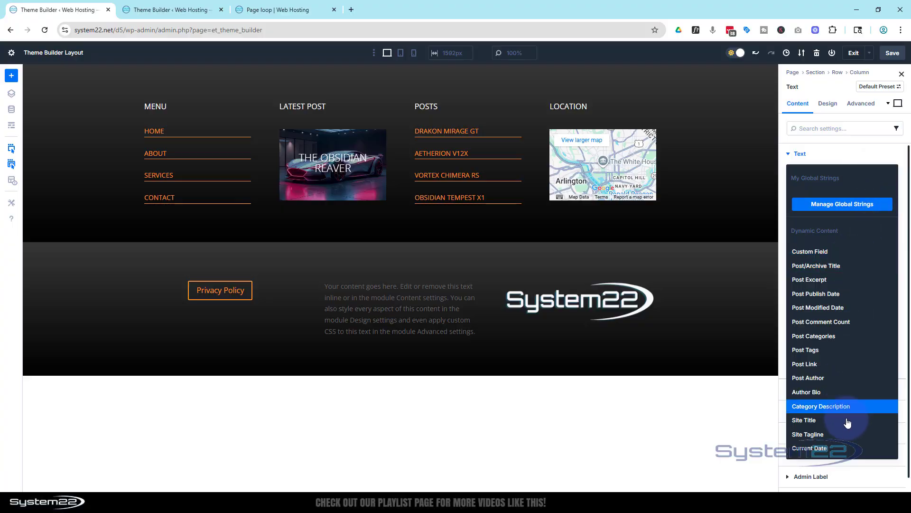
left_click(840, 448)
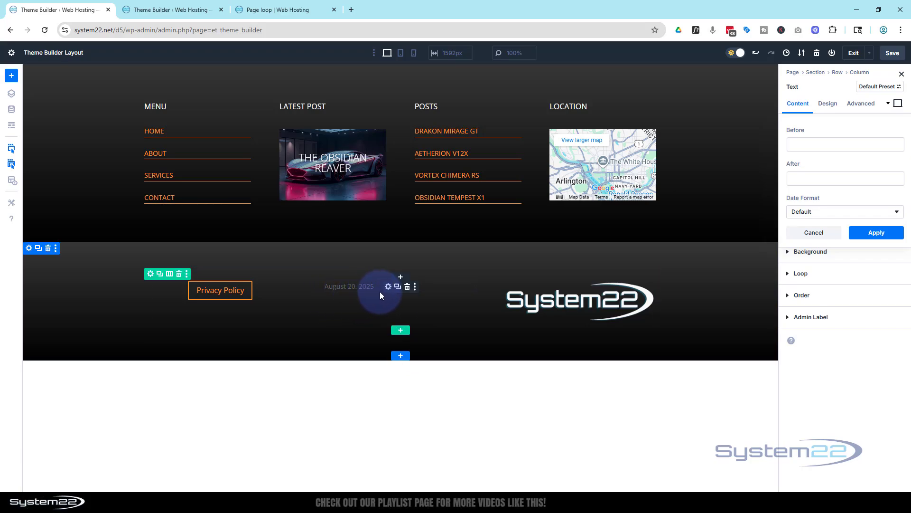
left_click(823, 212)
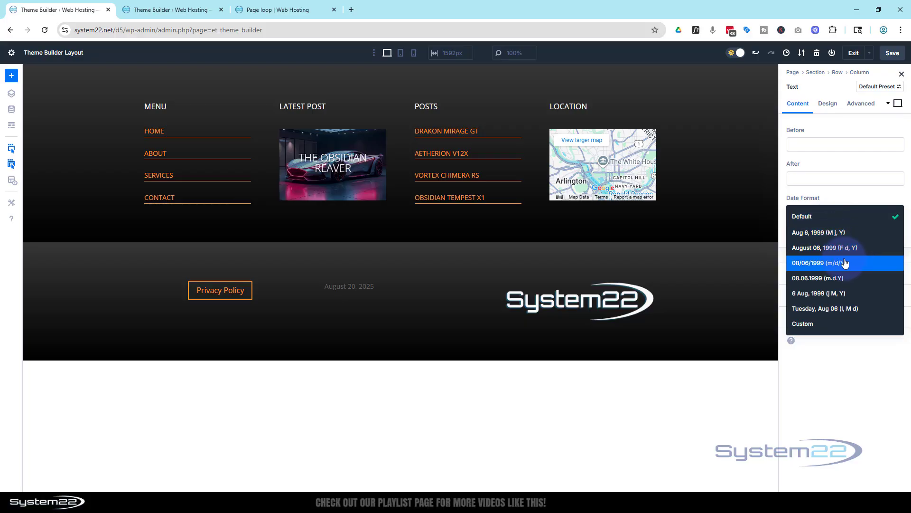
left_click(829, 324)
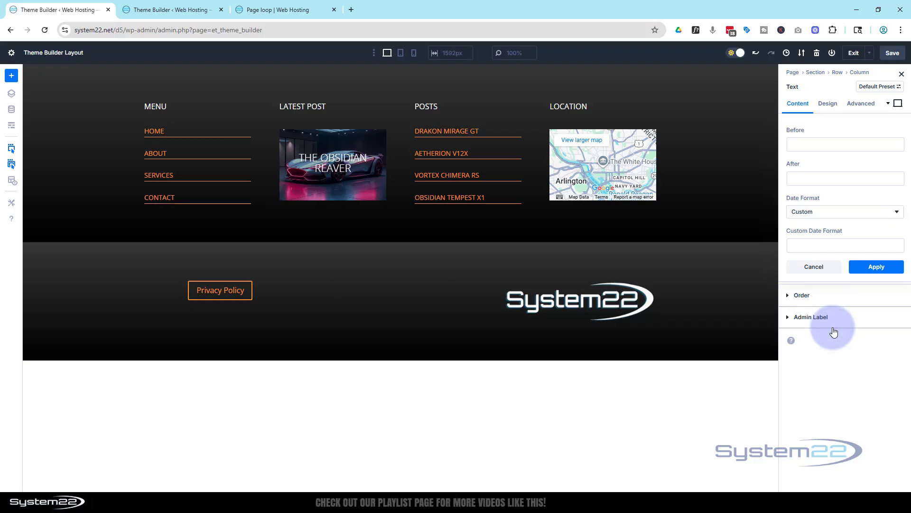
left_click(811, 247)
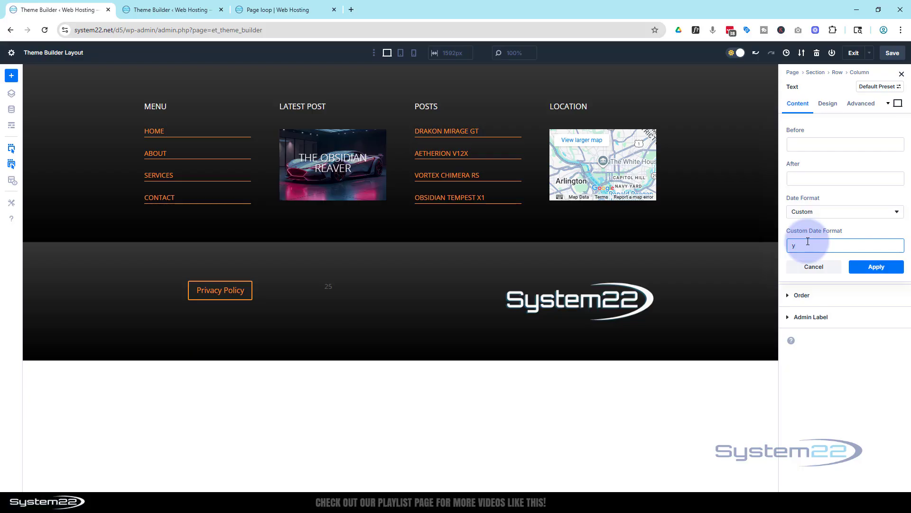
type("Y")
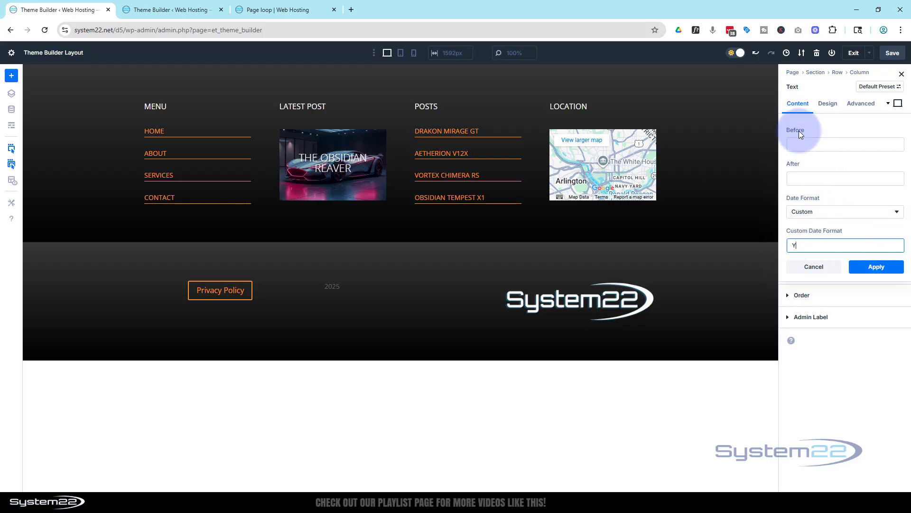
Put "© Copyright " before the dynamic date and " | System 22" after it.
left_click(797, 142)
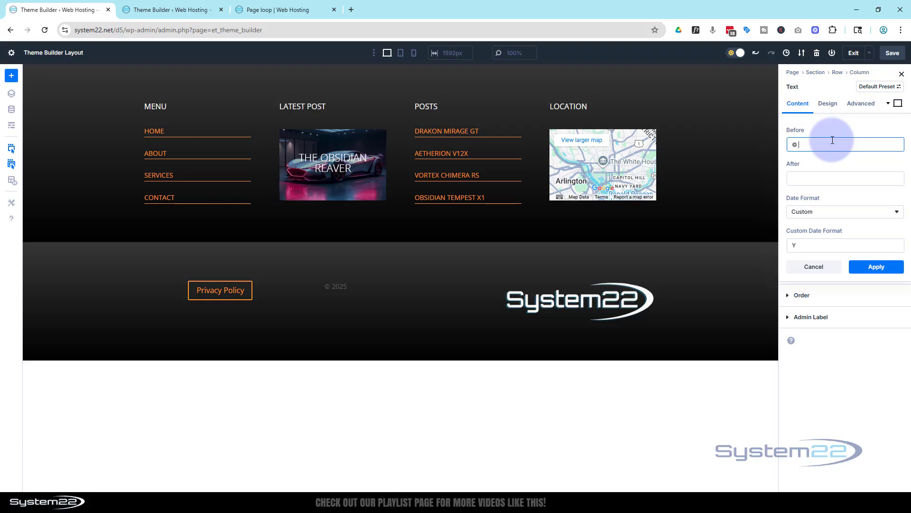
type("COpyright")
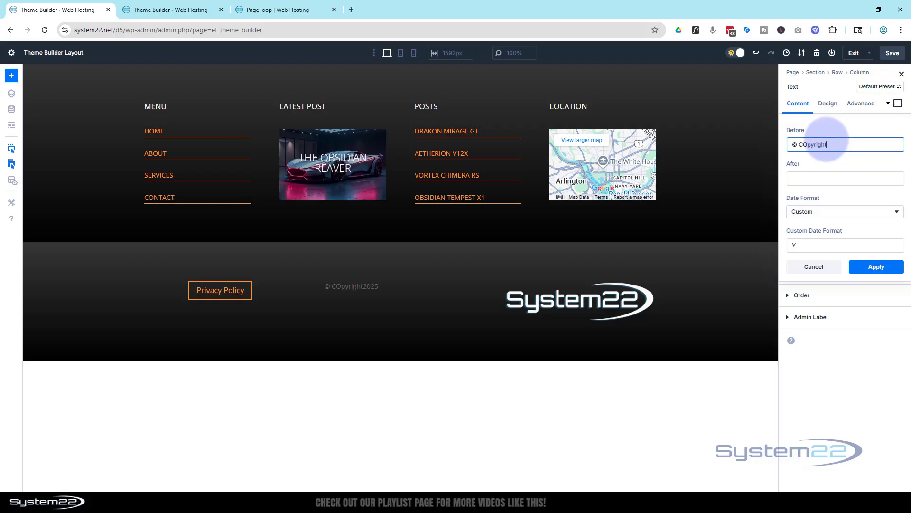
left_click(807, 144)
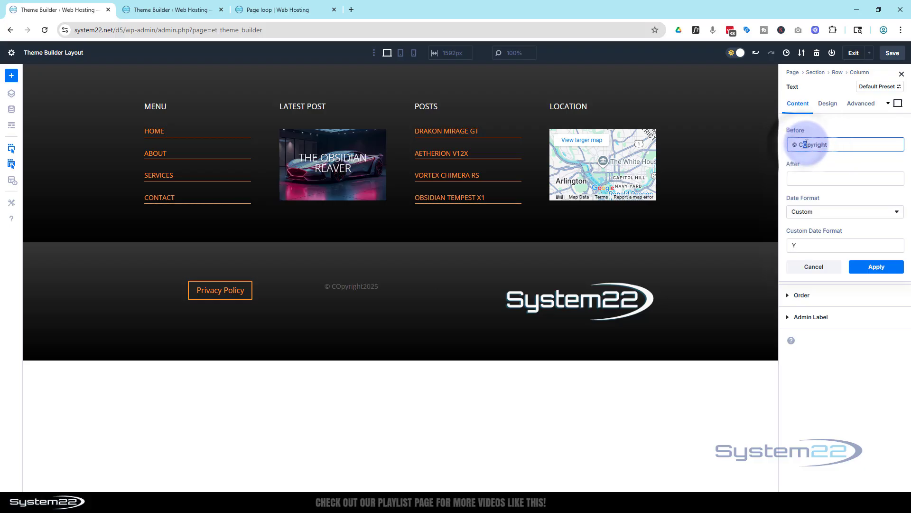
key("BackSpace")
type("o")
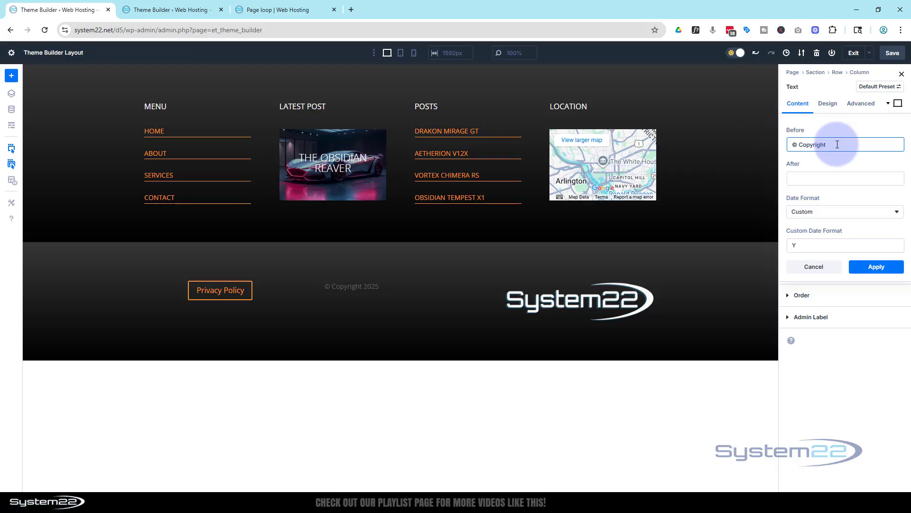
left_click(815, 177)
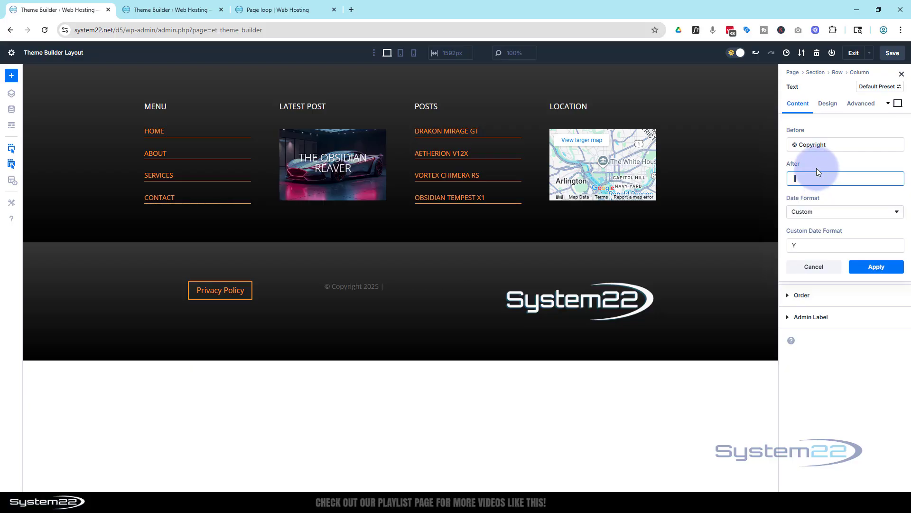
type("Sy")
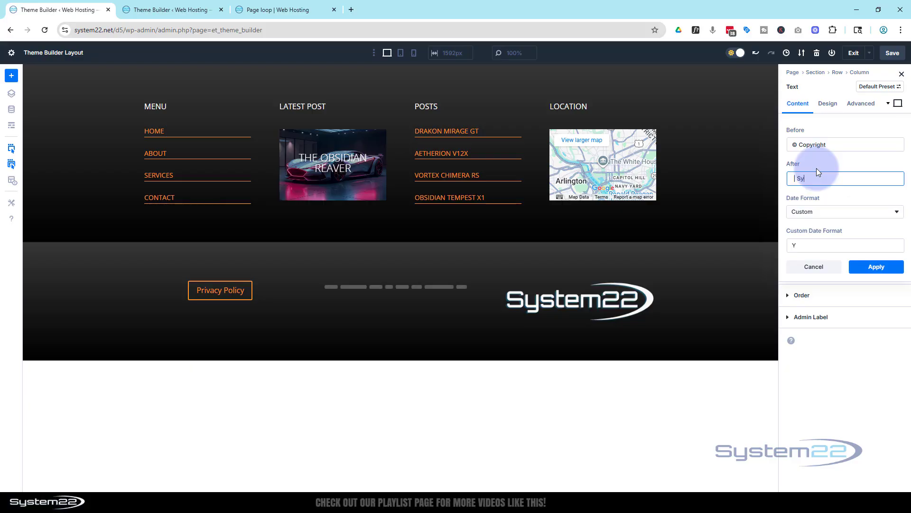
type("stem 22")
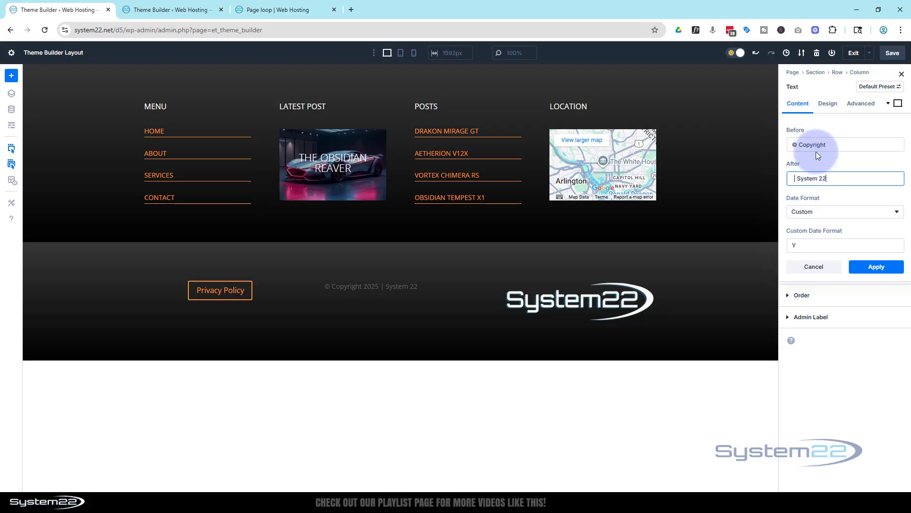
Set the copyright text's color to white (FFFFFF).
left_click(827, 105)
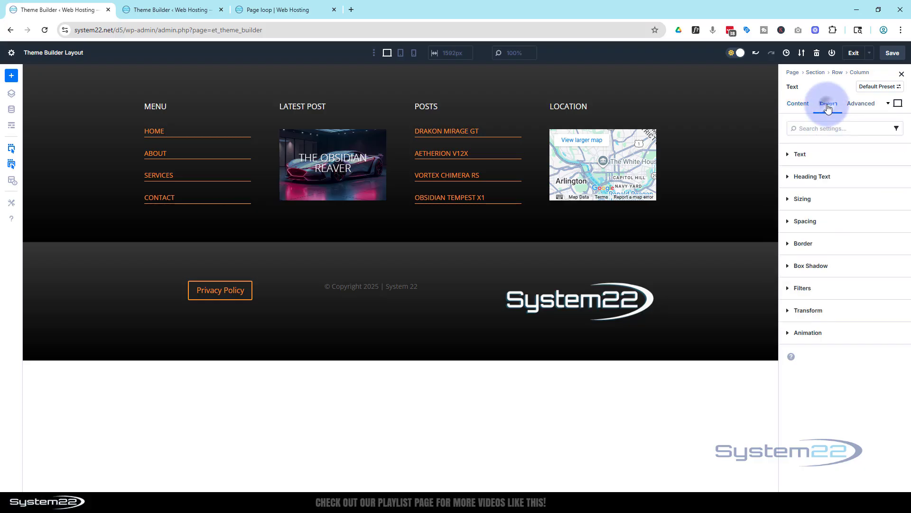
left_click(843, 156)
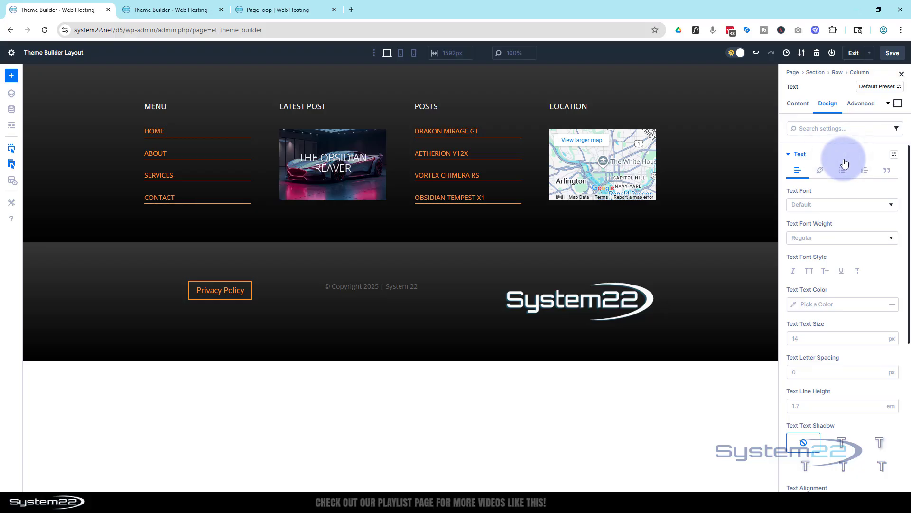
left_click(796, 308)
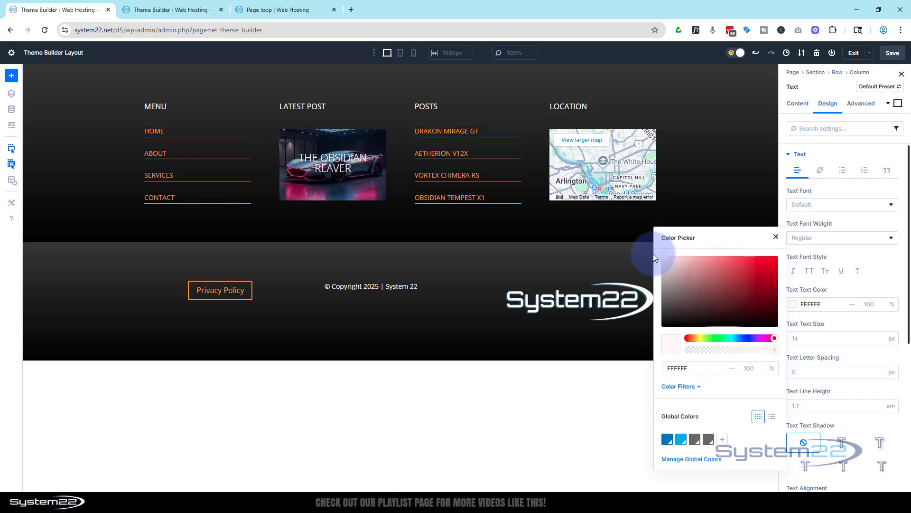
left_click(776, 238)
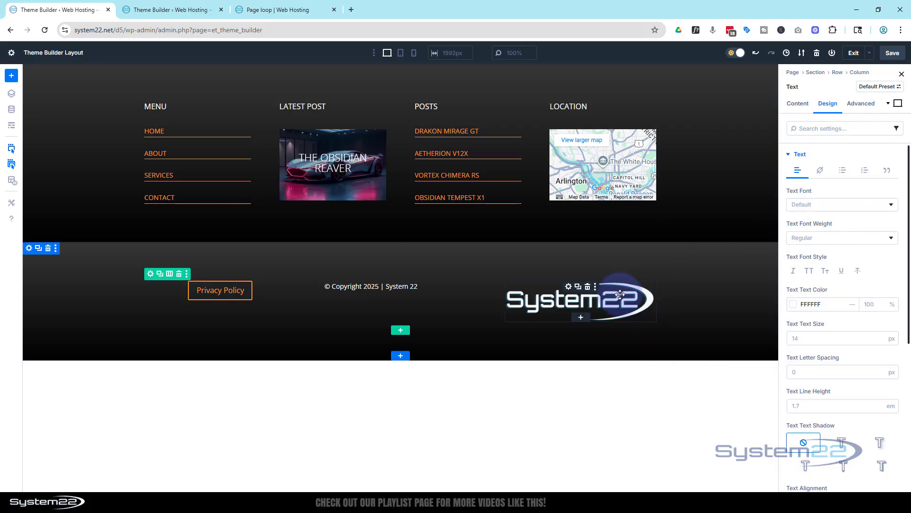
Set the footer logo image's width to 180 px and center it within its column.
left_click(569, 287)
left_click(827, 103)
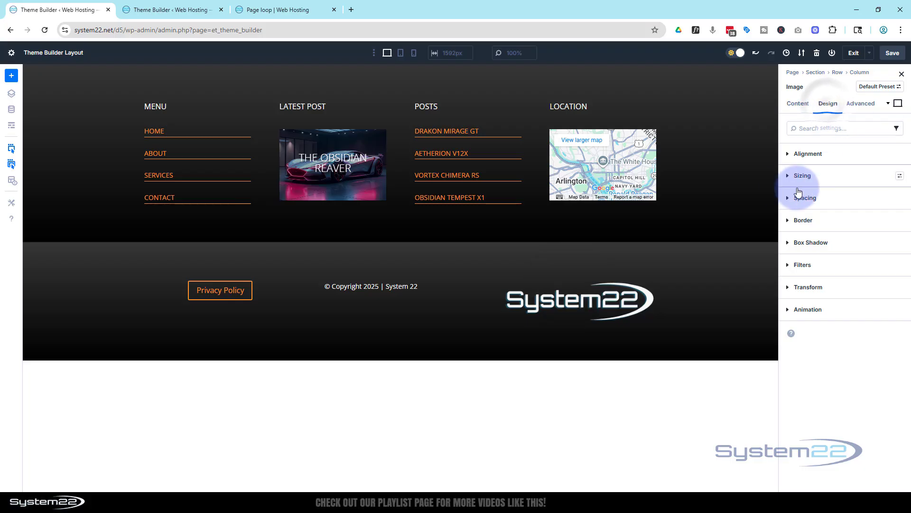
left_click(801, 177)
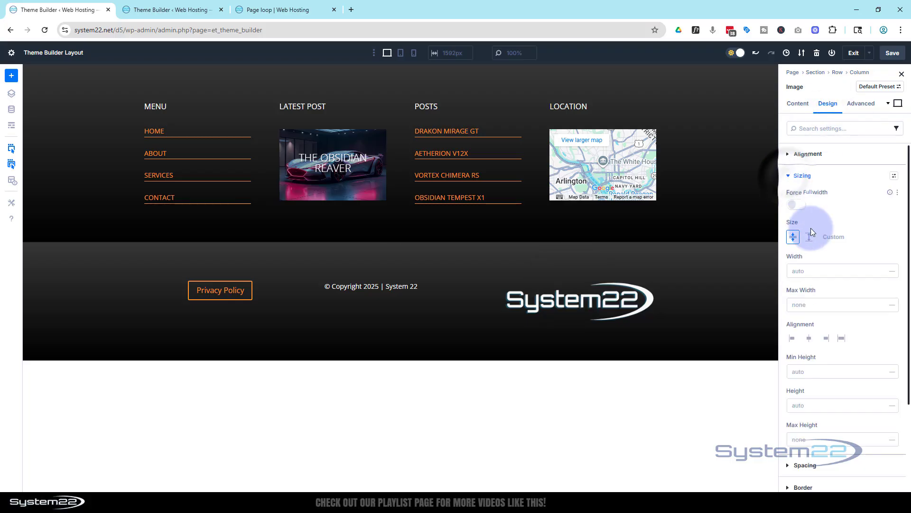
left_click(810, 270)
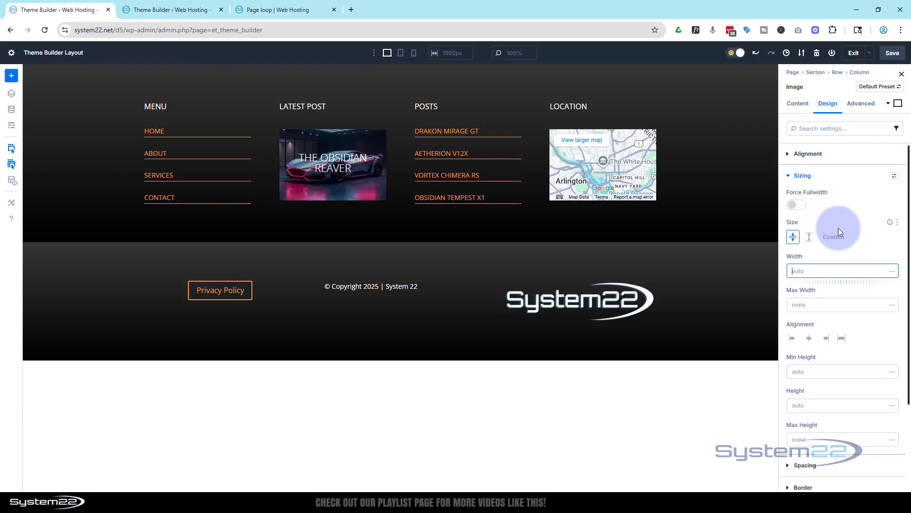
type("180")
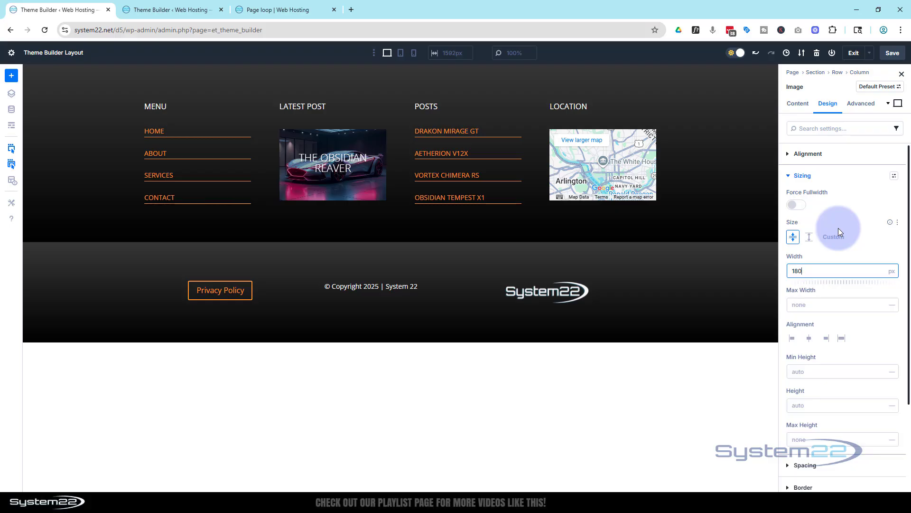
left_click(809, 338)
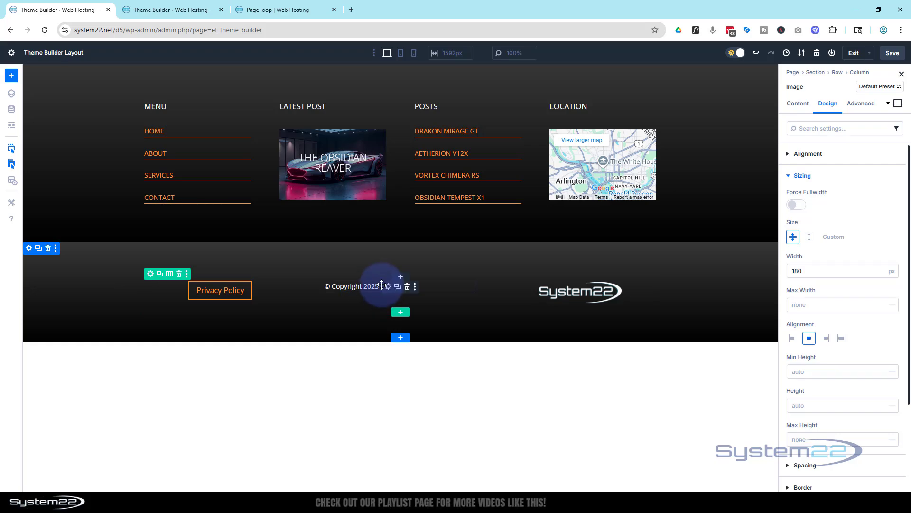
Center-align the copyright text in the middle column of the bottom bar.
left_click(389, 287)
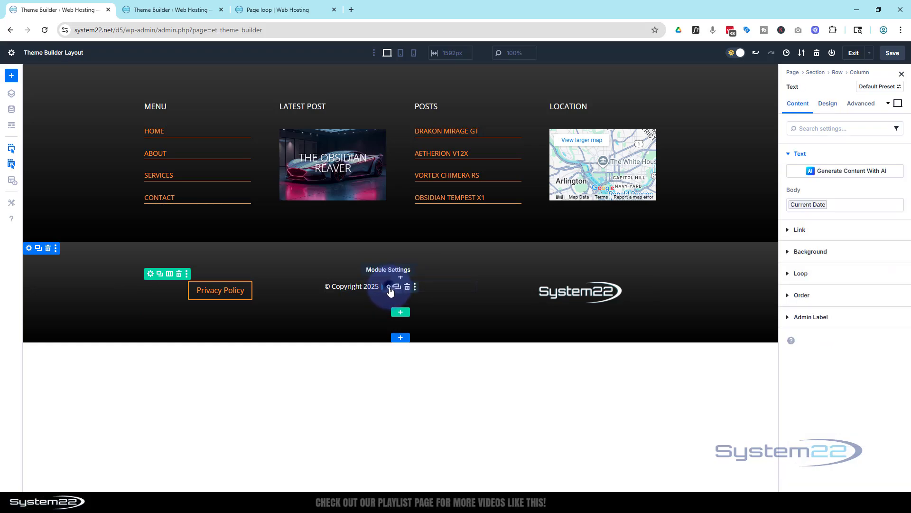
left_click(837, 105)
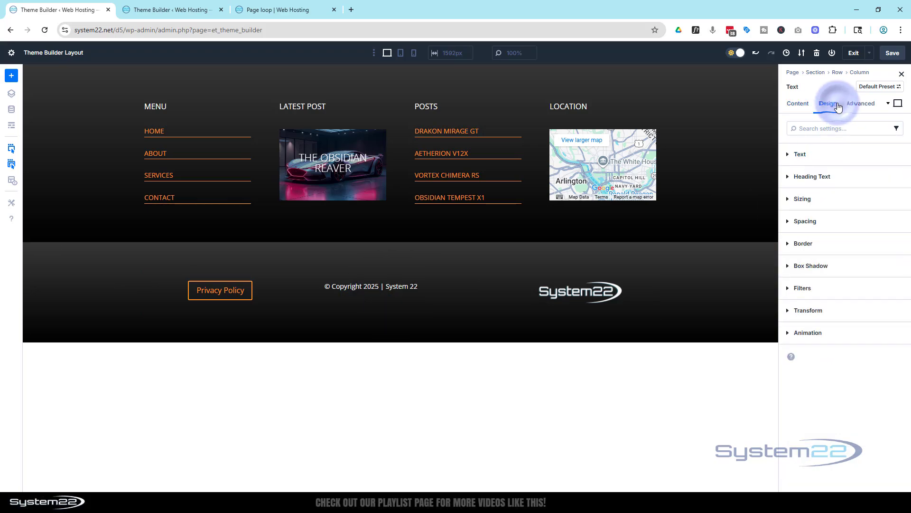
left_click(800, 154)
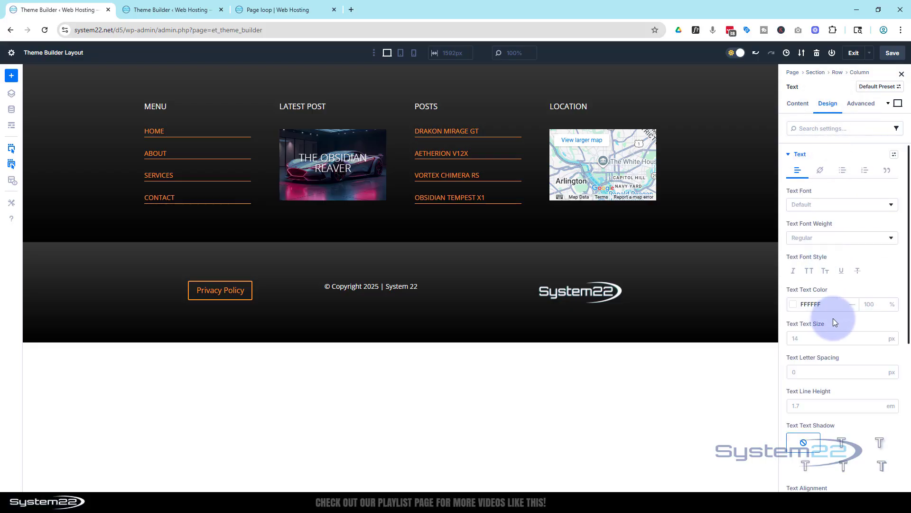
scroll(834, 322, "down", 4)
left_click(809, 313)
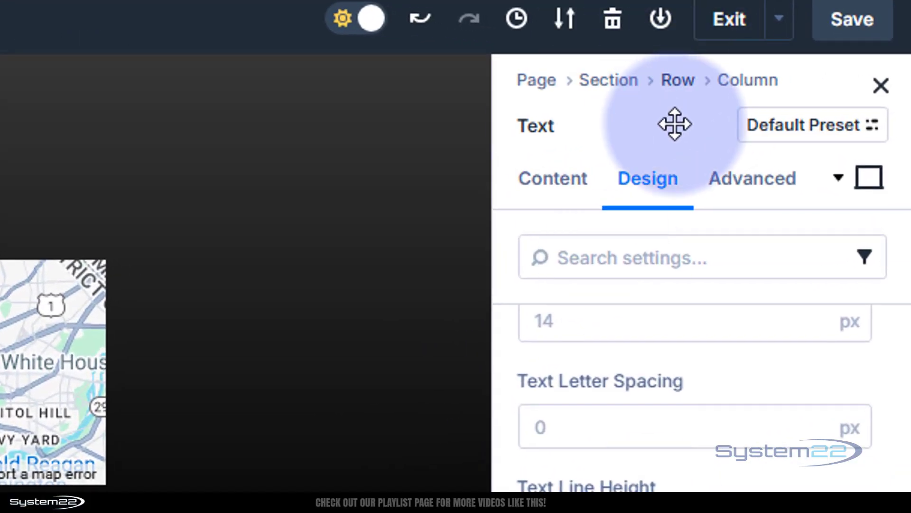
Align the bottom bar row's items to the vertical center in its flex layout.
left_click(678, 80)
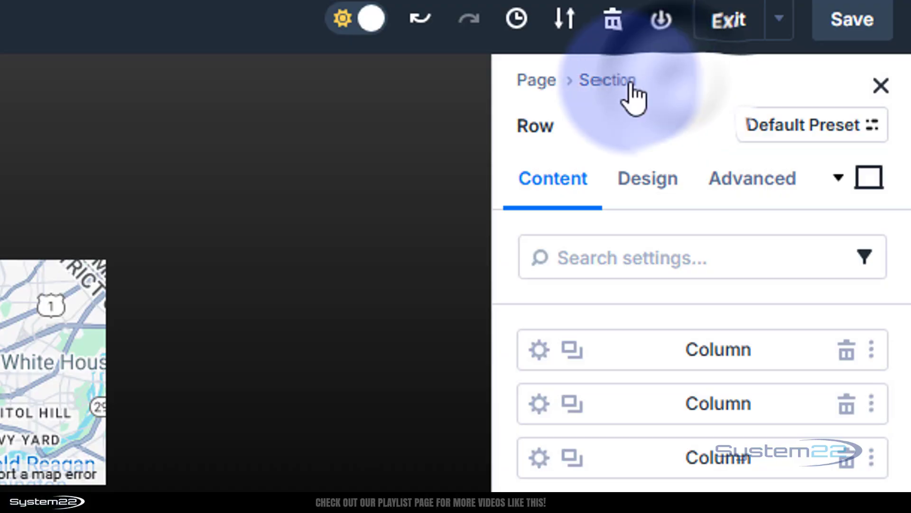
left_click(649, 183)
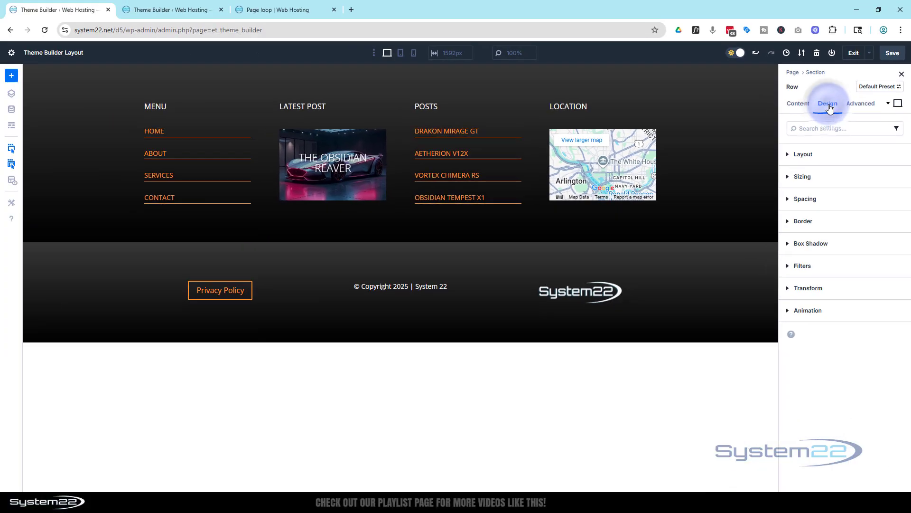
left_click(838, 156)
left_click(826, 188)
left_click(826, 189)
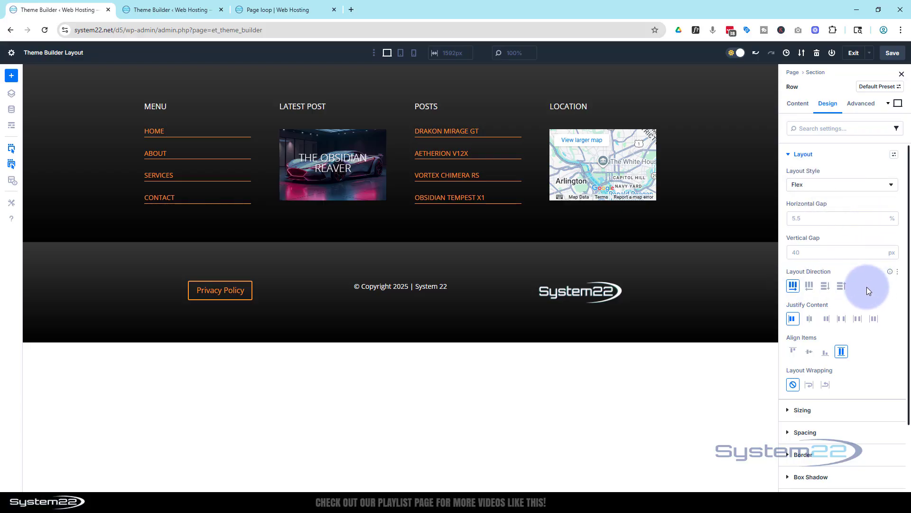
scroll(869, 287, "down", 1)
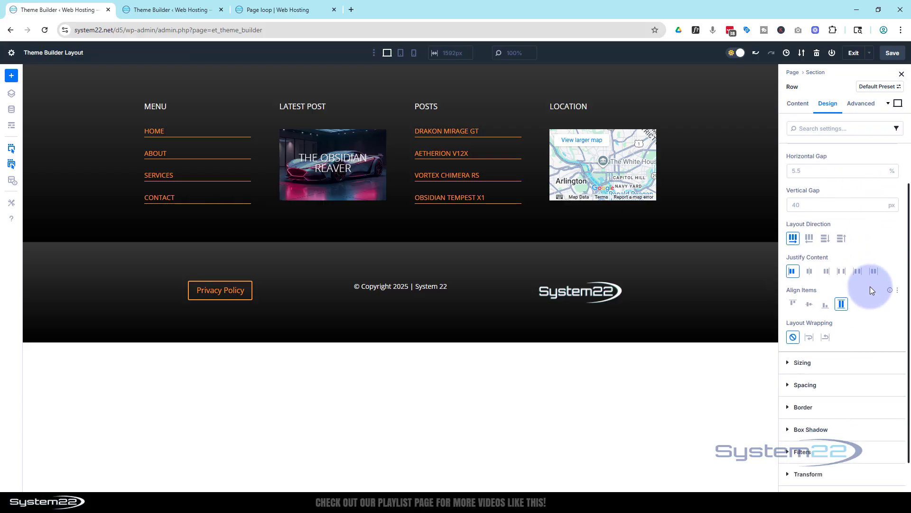
left_click(809, 305)
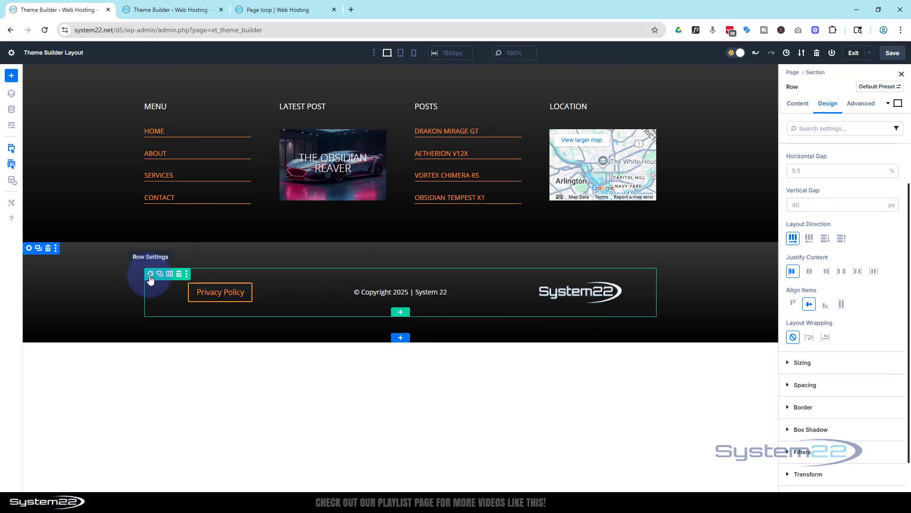
Set both the width and the max width of the bottom bar row to 100%.
left_click(150, 279)
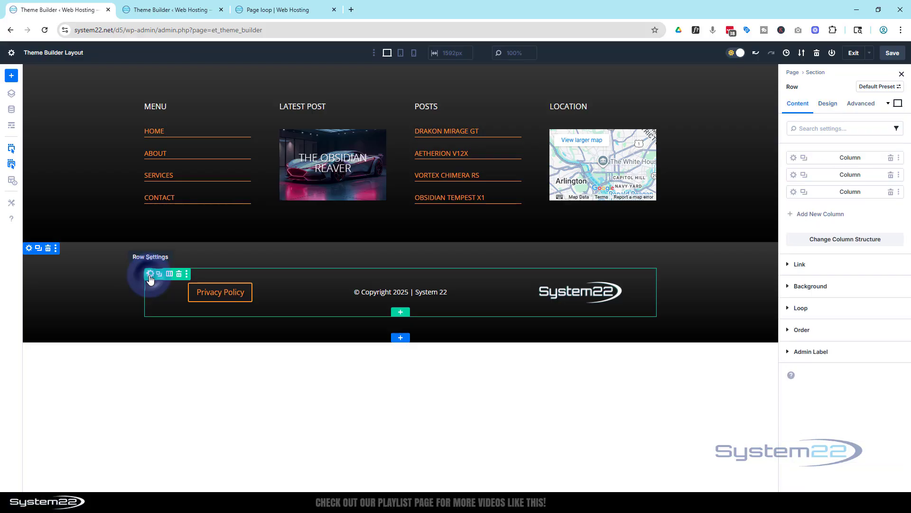
left_click(830, 105)
left_click(786, 156)
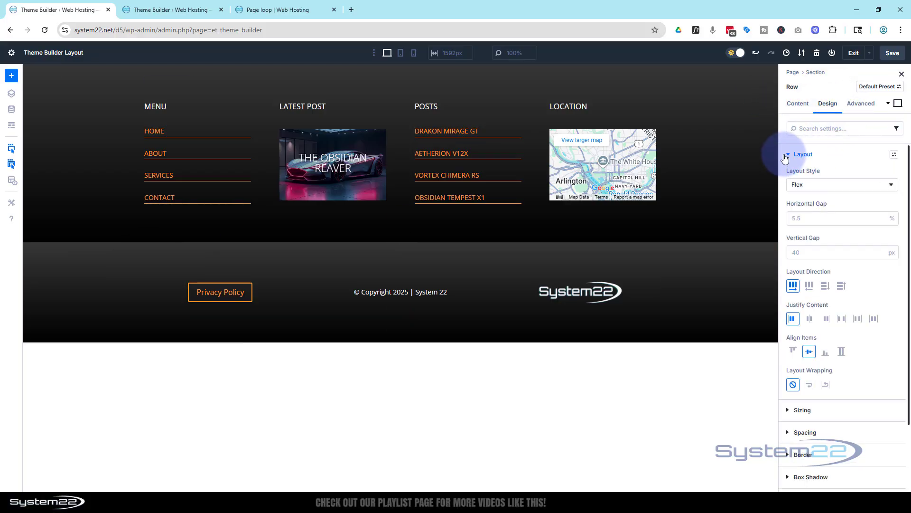
left_click(791, 177)
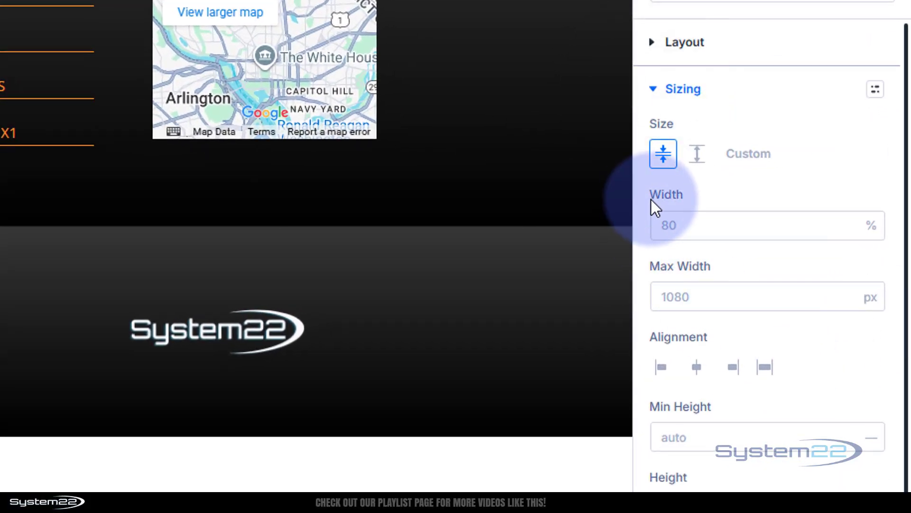
left_click(663, 231)
type("100")
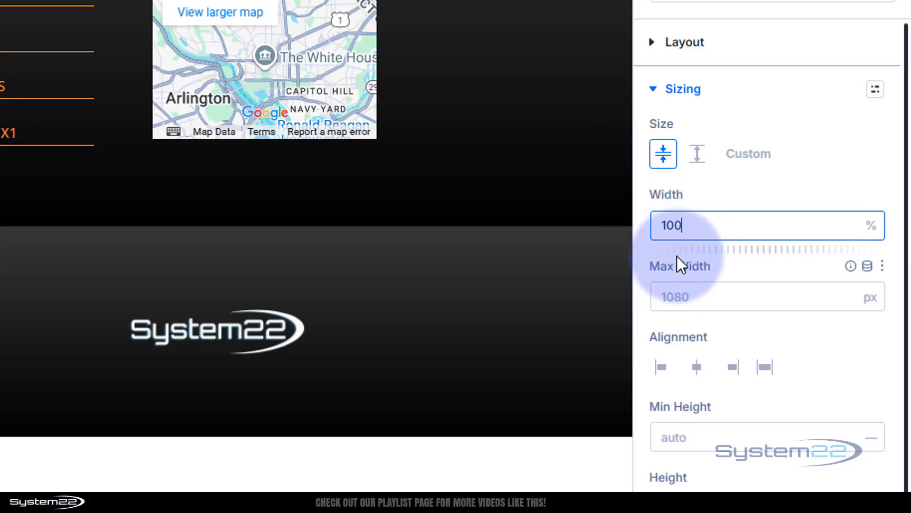
left_click(681, 296)
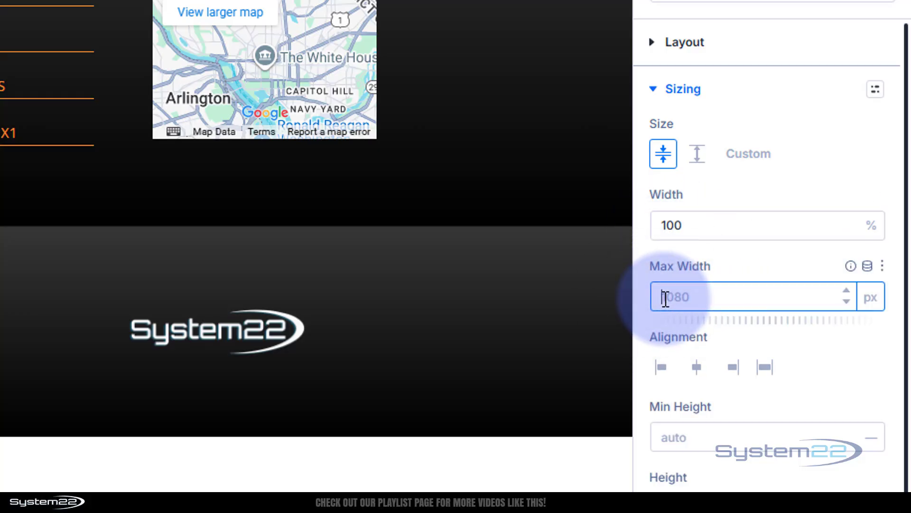
type("100%")
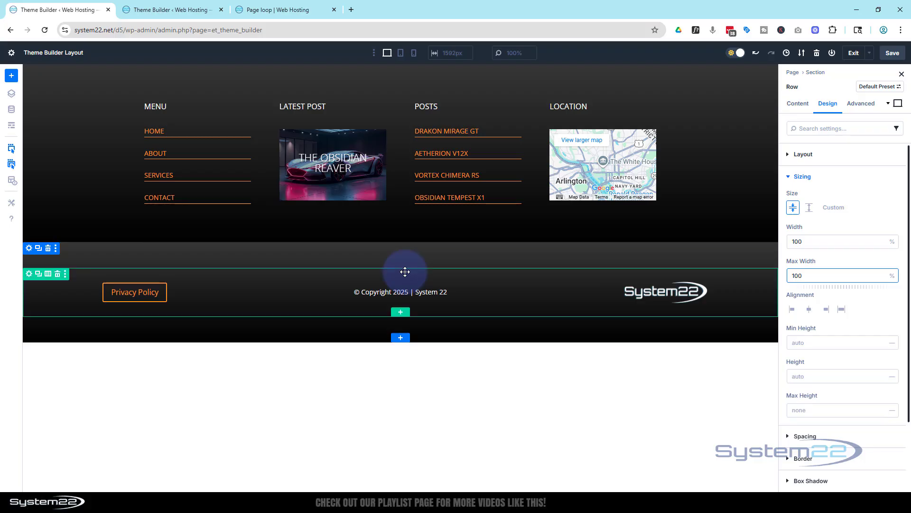
Give the bottom bar section a 1 px top border in orange (FF9B00).
left_click(29, 248)
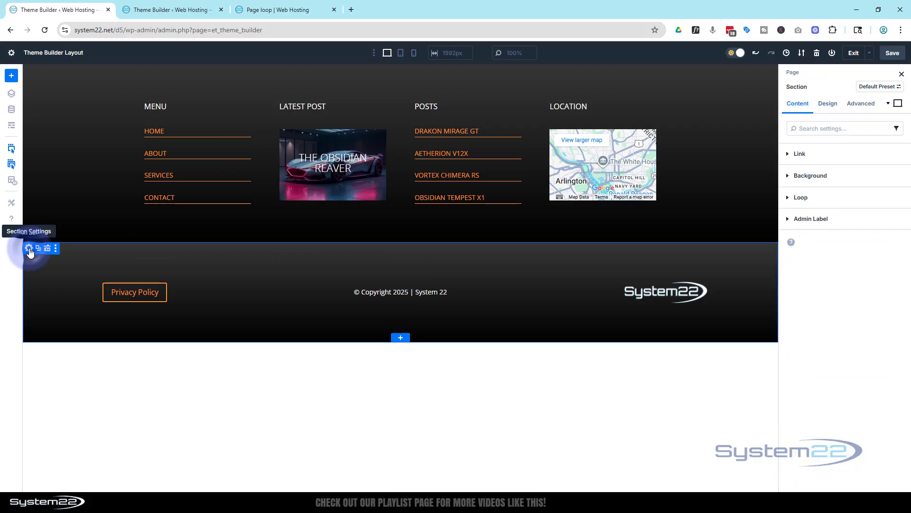
left_click(828, 103)
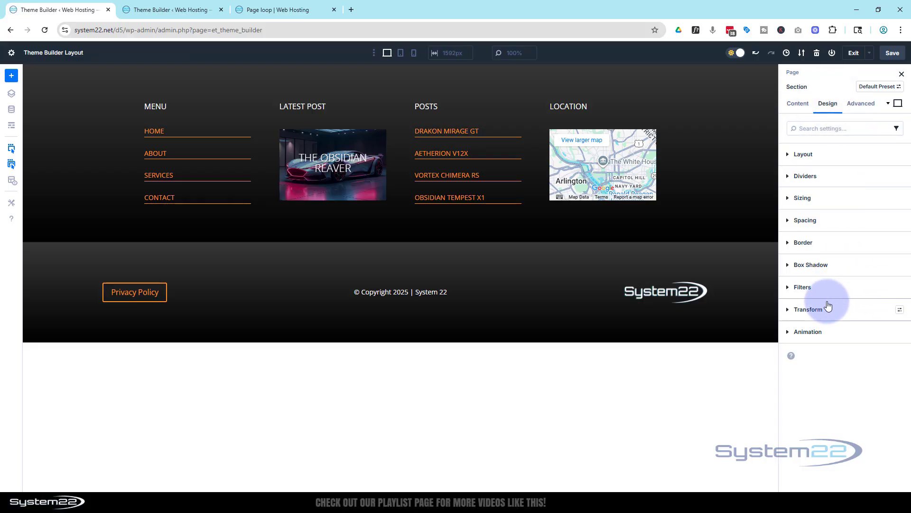
left_click(829, 244)
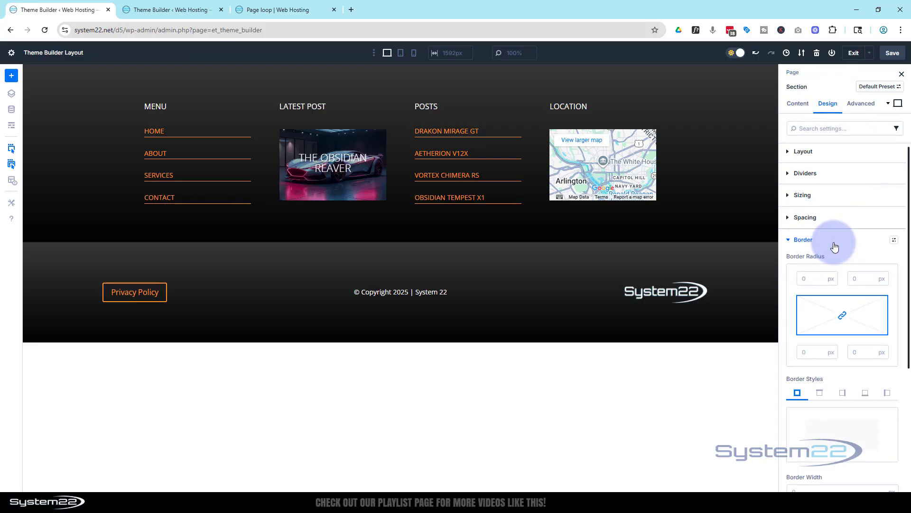
scroll(836, 249, "down", 2)
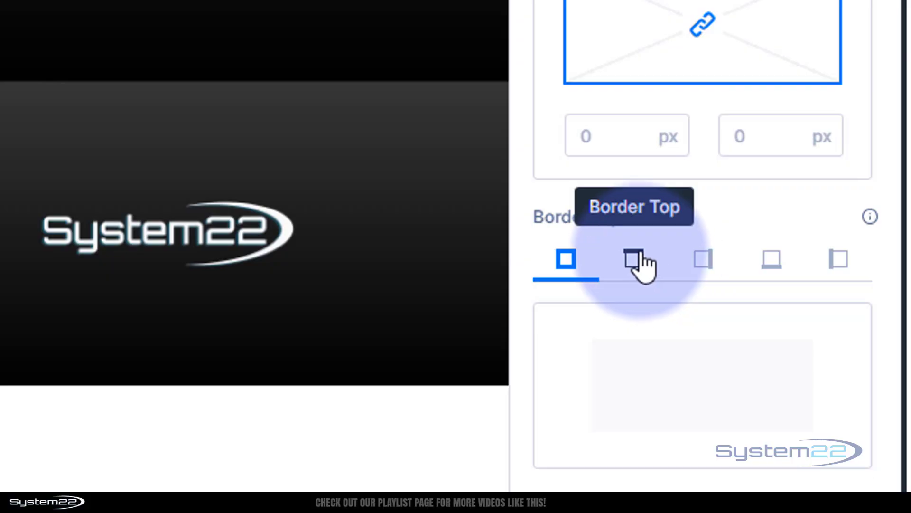
left_click(654, 260)
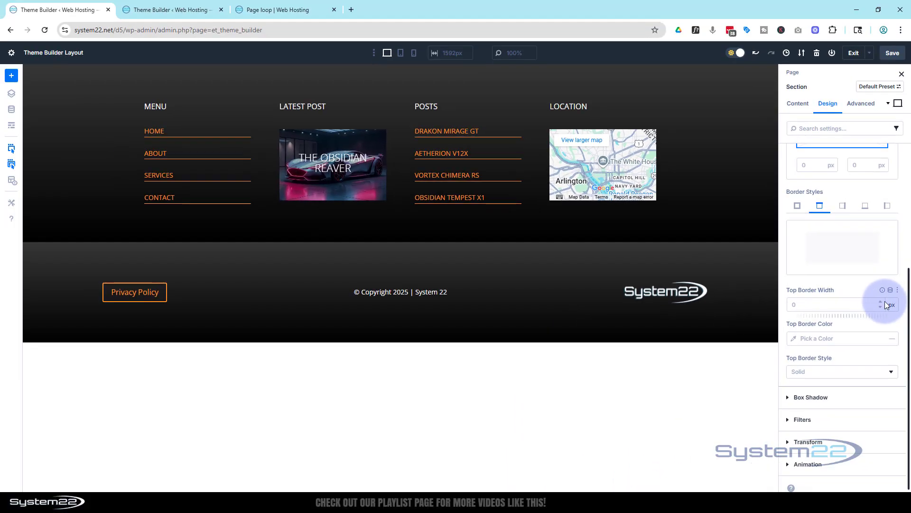
left_click(881, 301)
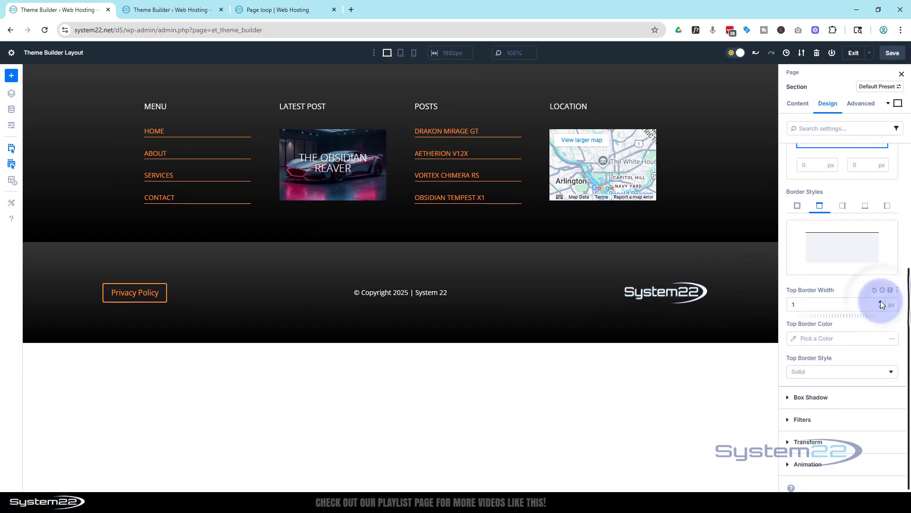
left_click(802, 337)
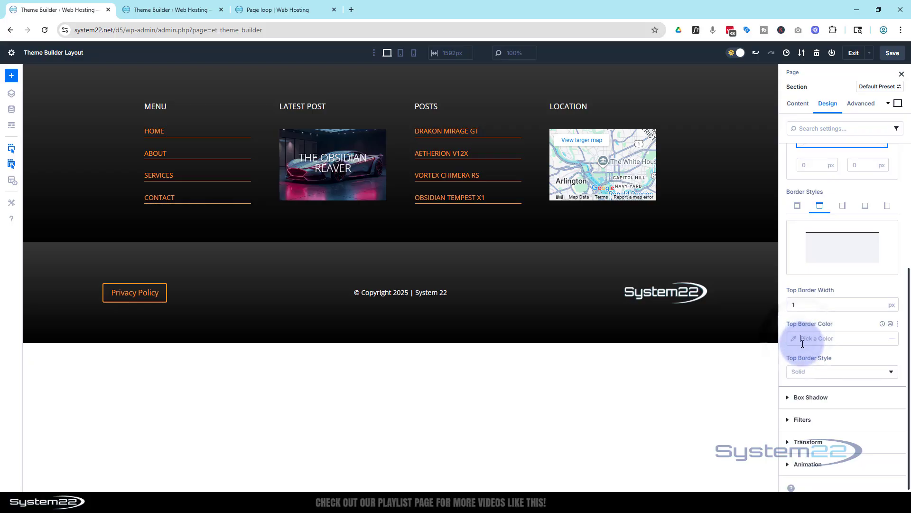
type("FF9B00")
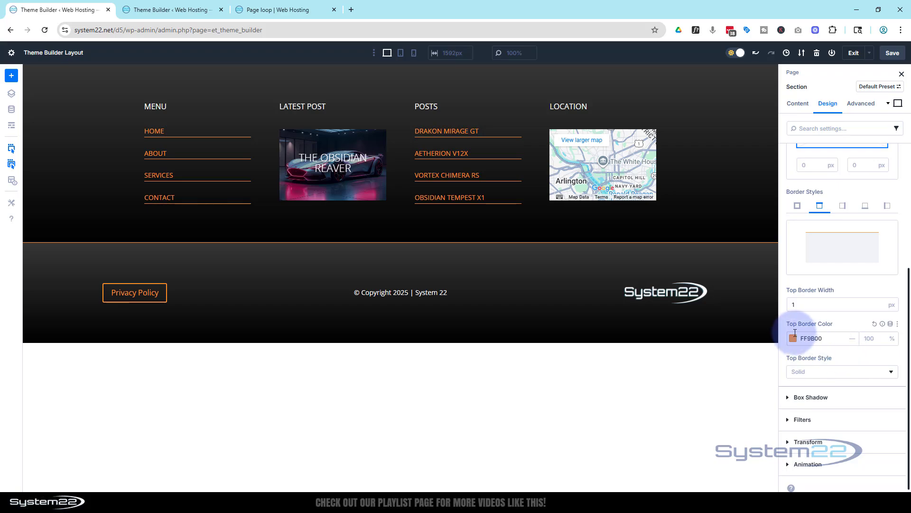
Reduce the opacity of the section's top border color to 51%.
left_click(794, 339)
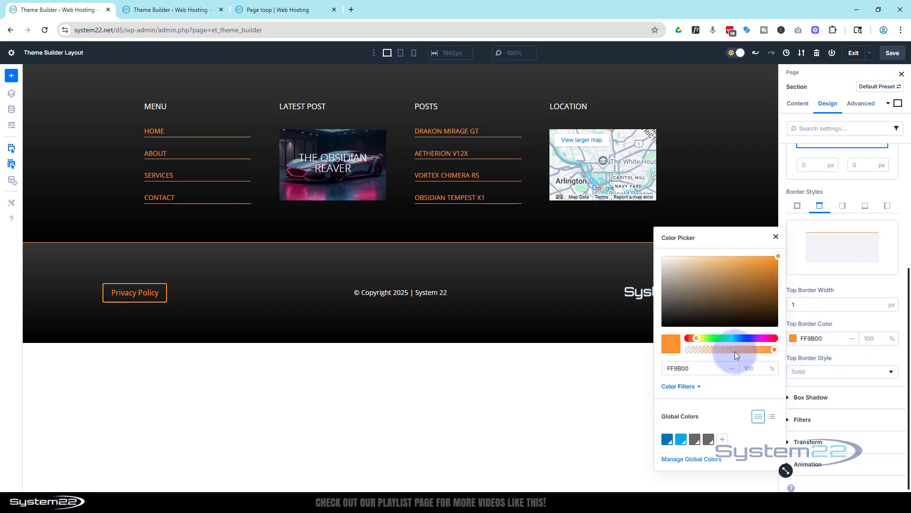
left_click_drag(774, 349, 717, 350)
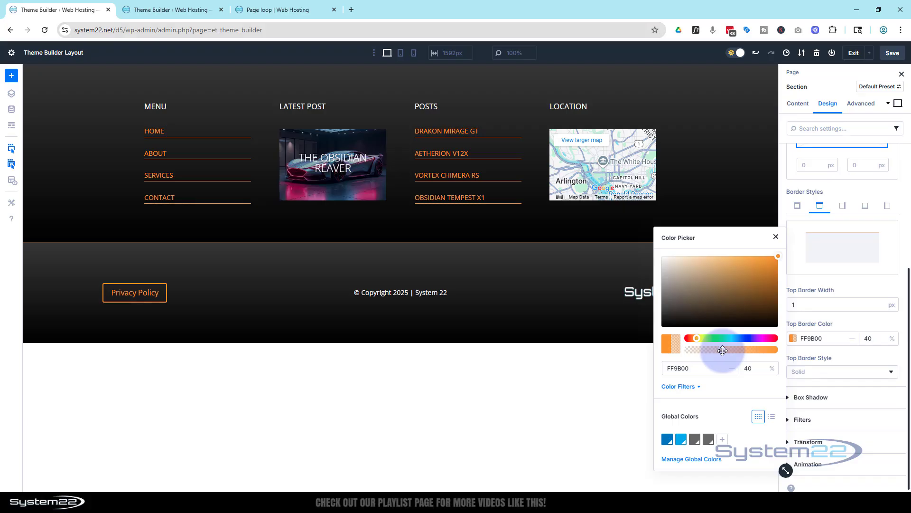
left_click_drag(725, 351, 731, 353)
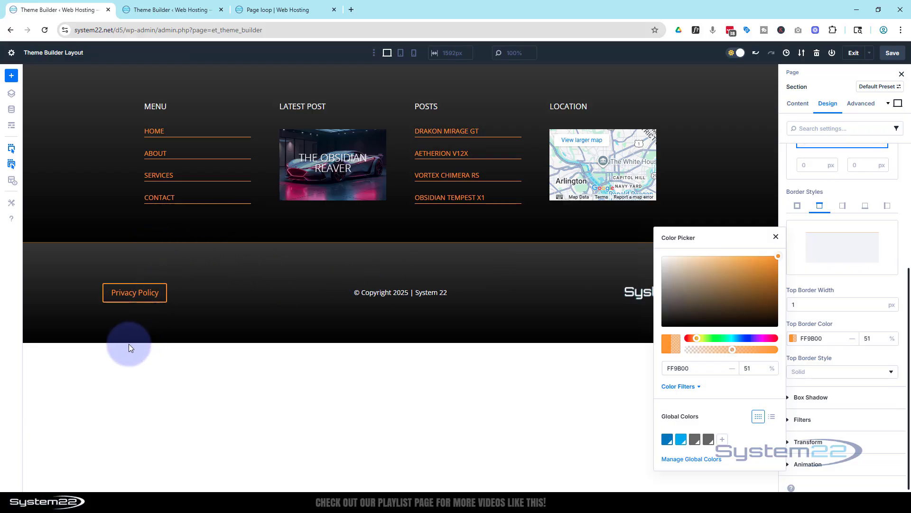
left_click(776, 236)
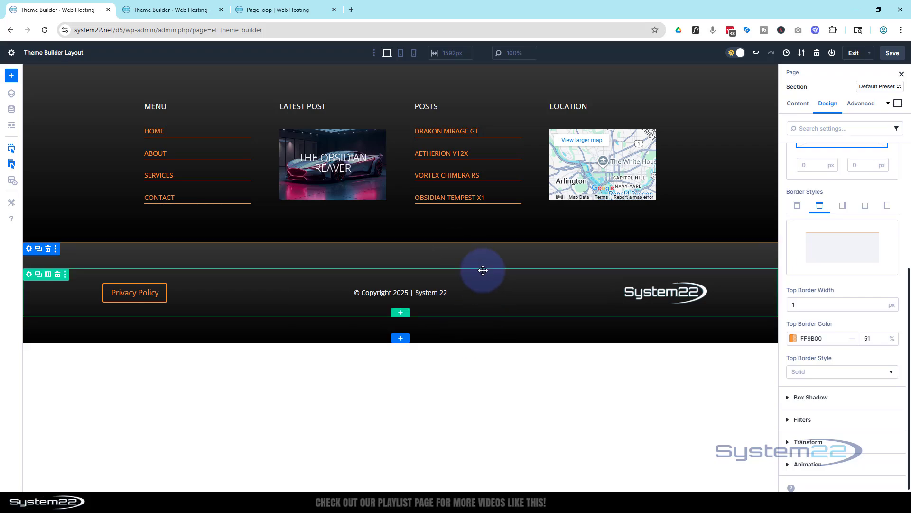
Set the bottom bar section's top padding to 0 px and link it with the bottom padding.
left_click(30, 250)
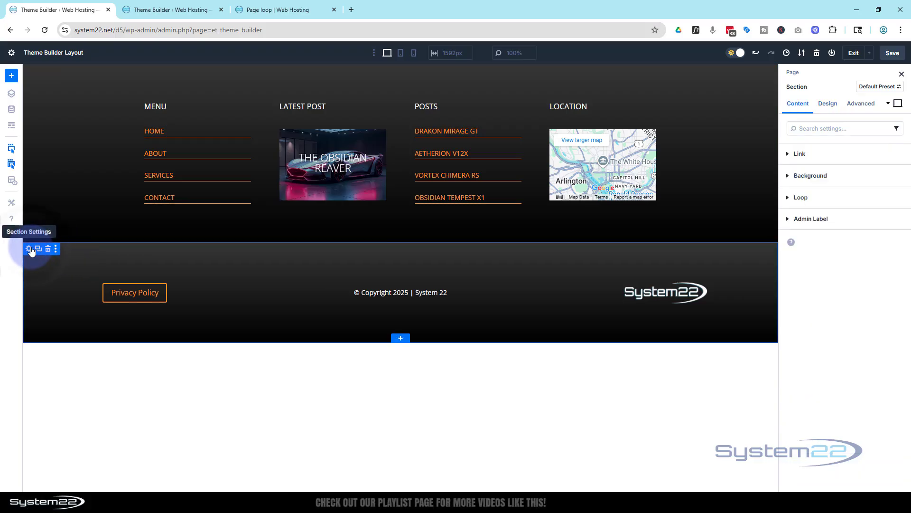
left_click(830, 104)
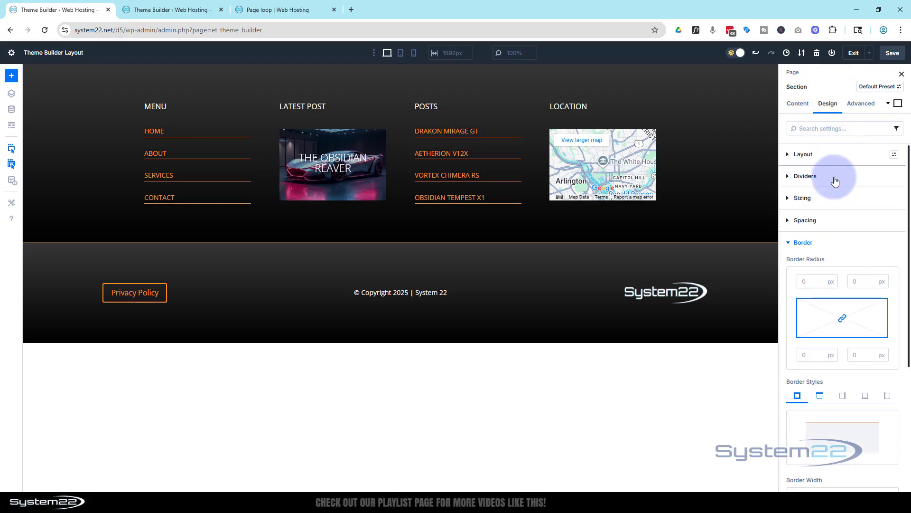
left_click(790, 220)
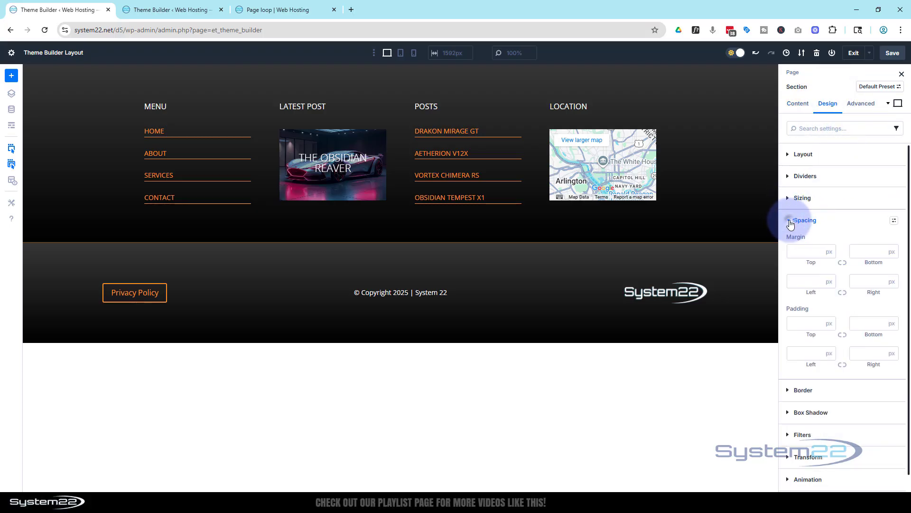
left_click(809, 324)
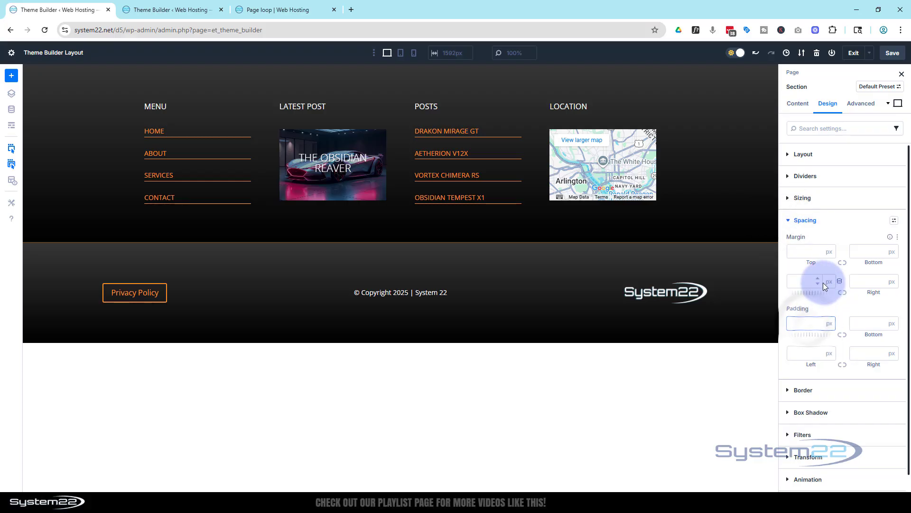
type("0")
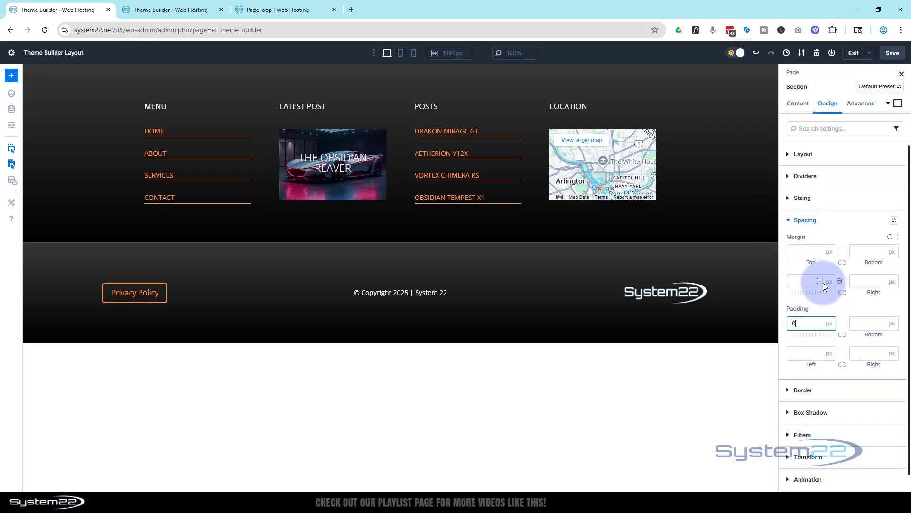
left_click(843, 335)
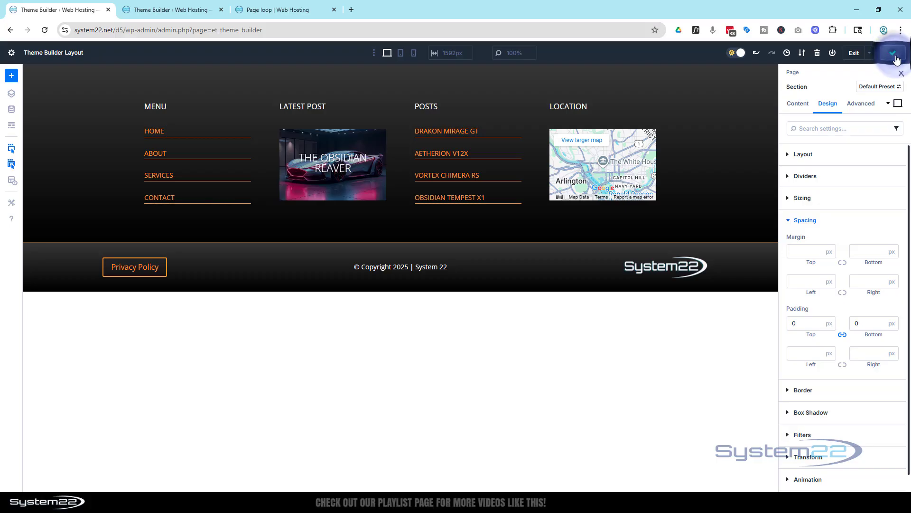
Save and exit the footer layout, then reload the Page loop page to check the footer.
left_click(854, 56)
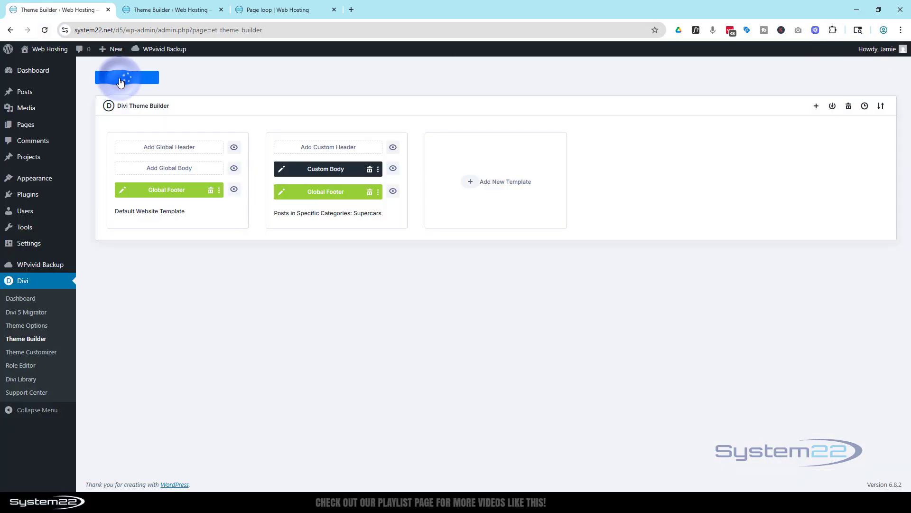
left_click(222, 10)
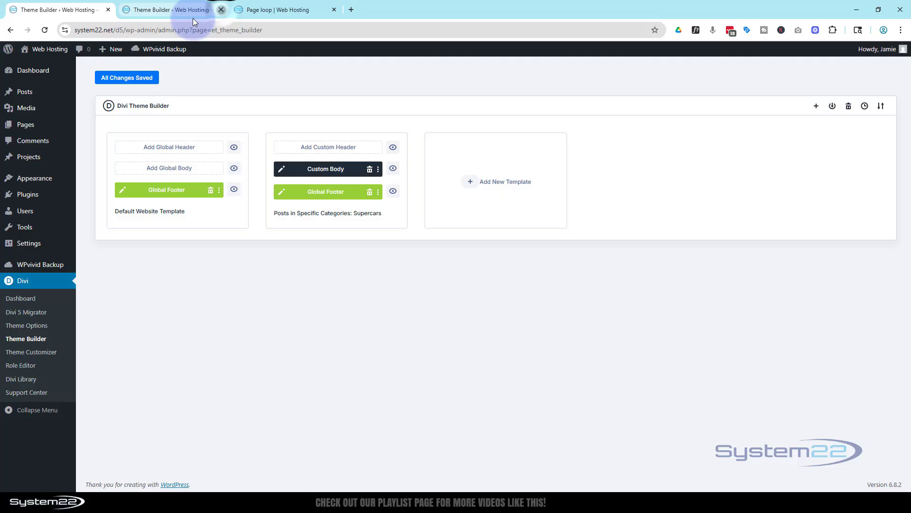
left_click(160, 11)
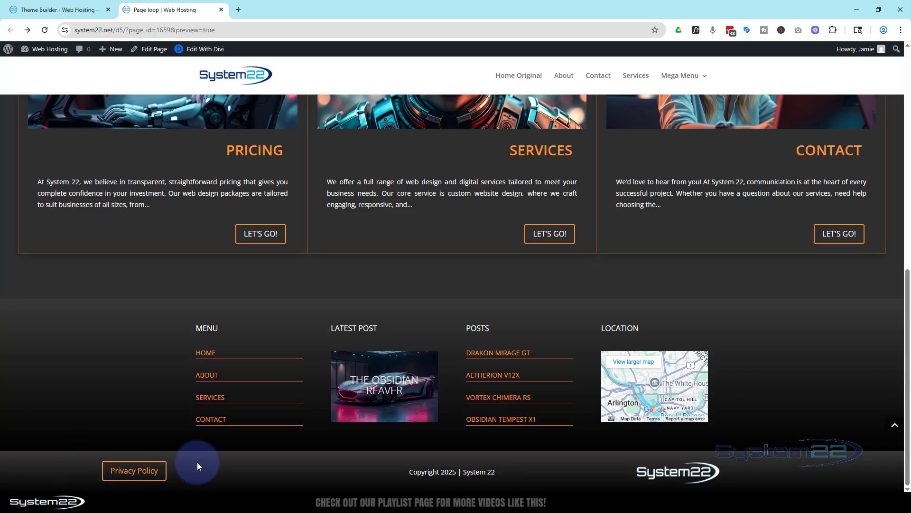
left_click(46, 30)
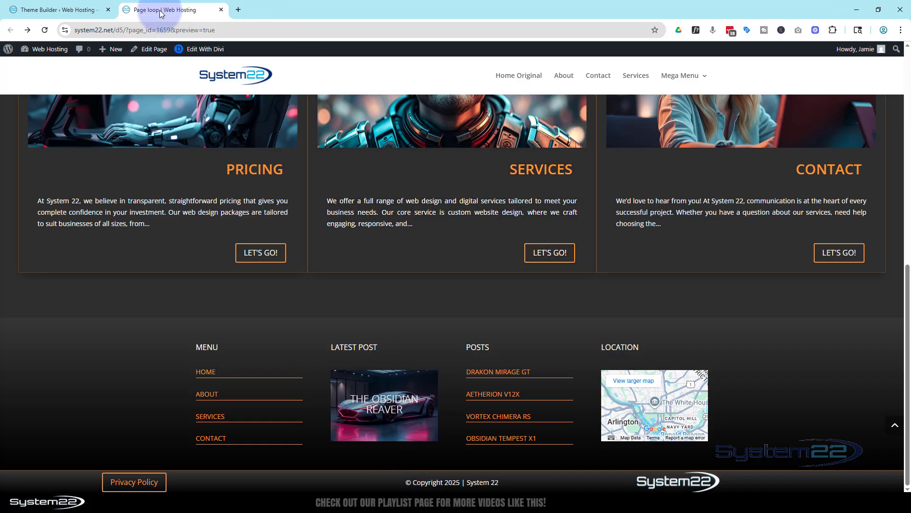
Reopen the Default Website Template's Global Footer and set the bottom bar section's top and bottom padding to 20 px.
left_click(46, 13)
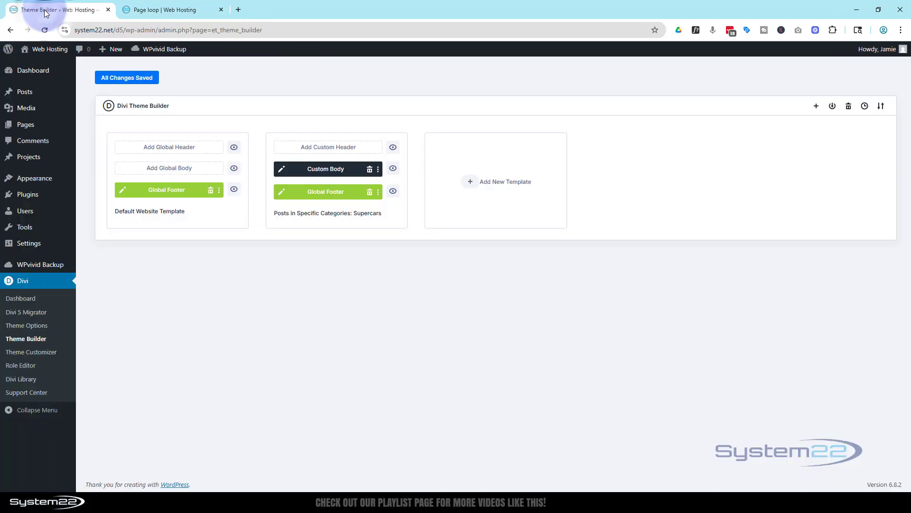
left_click(121, 191)
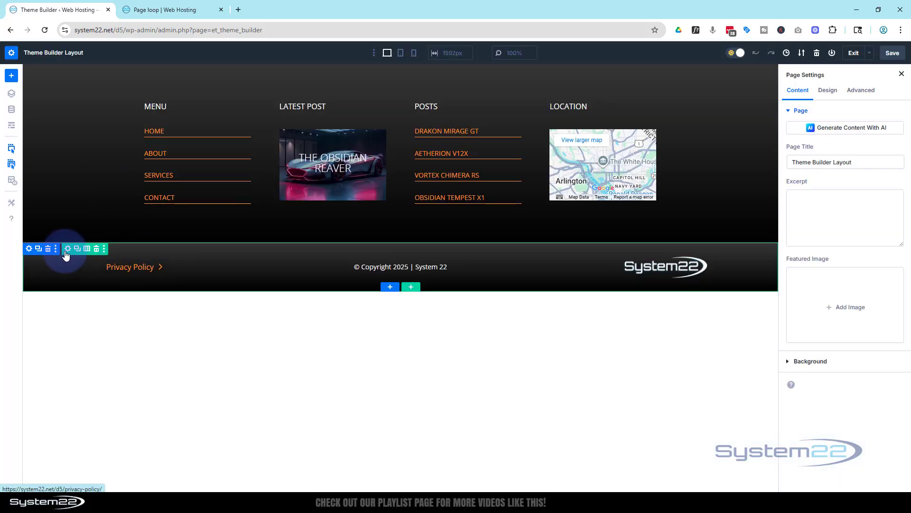
left_click(29, 249)
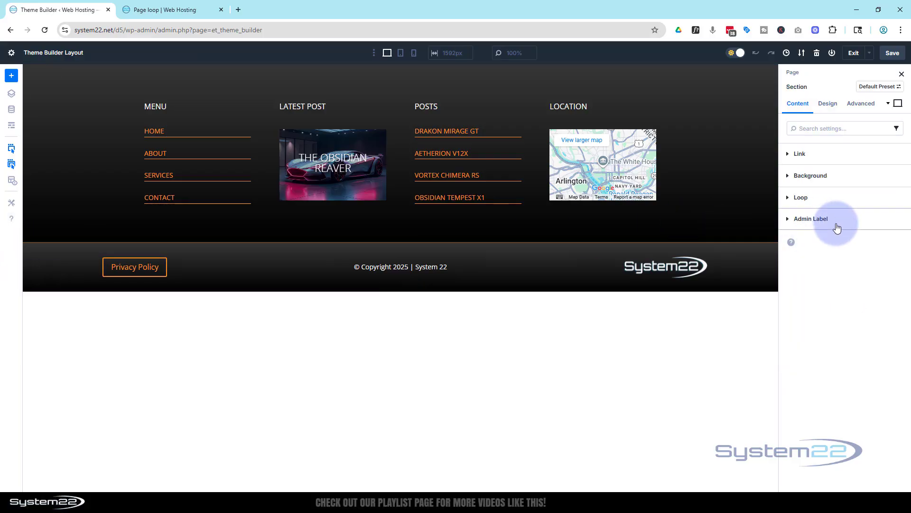
left_click(832, 107)
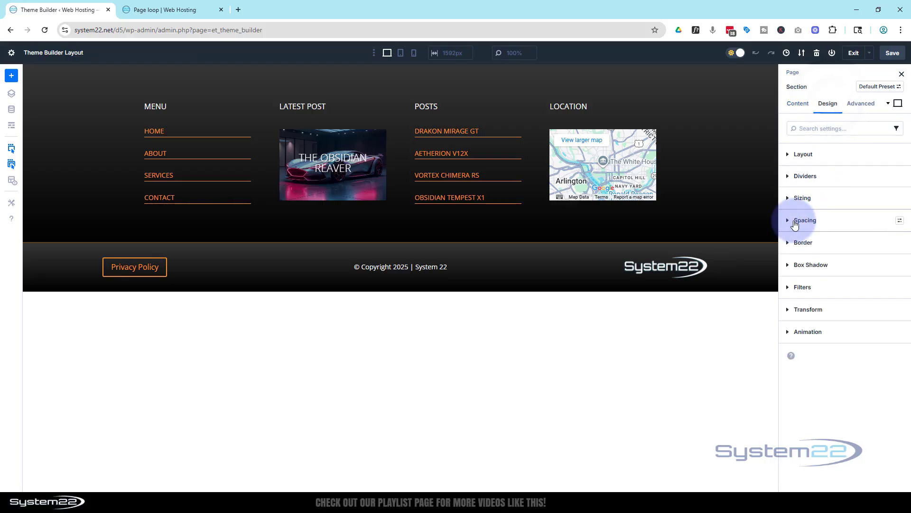
left_click(796, 221)
left_click(792, 324)
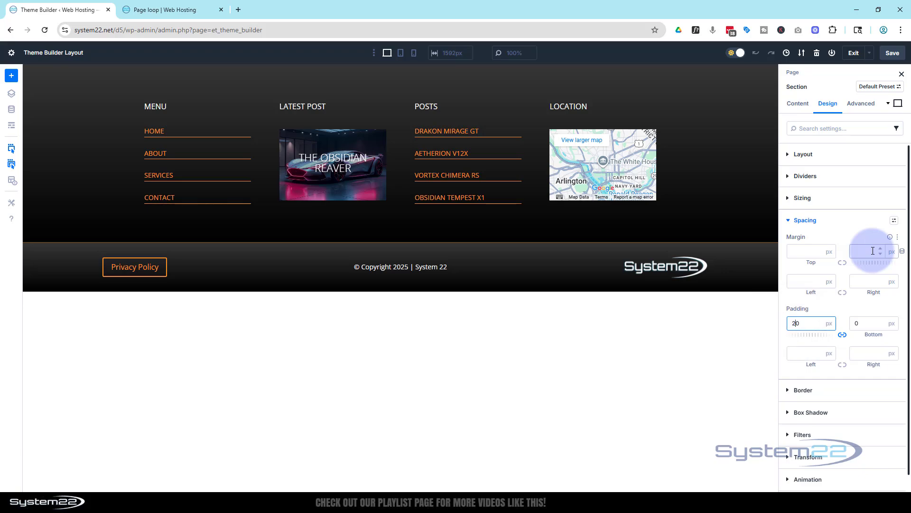
left_click(843, 335)
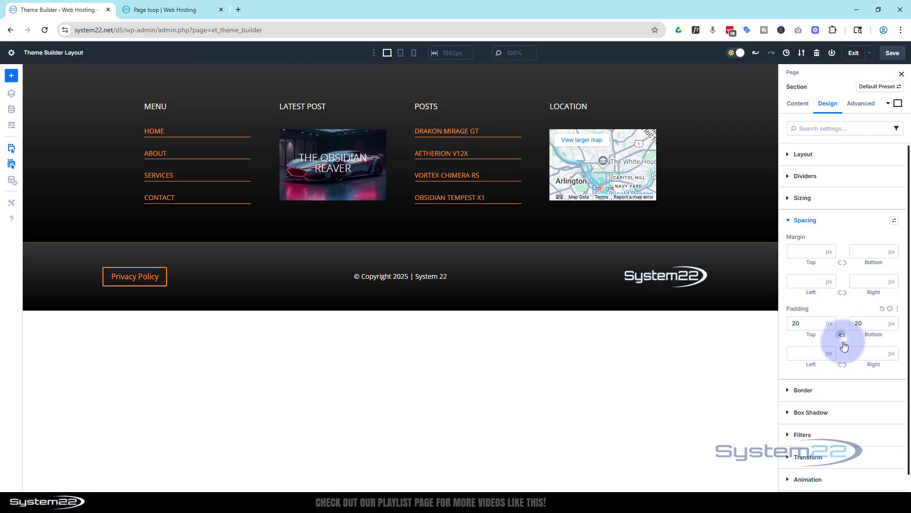
left_click(843, 336)
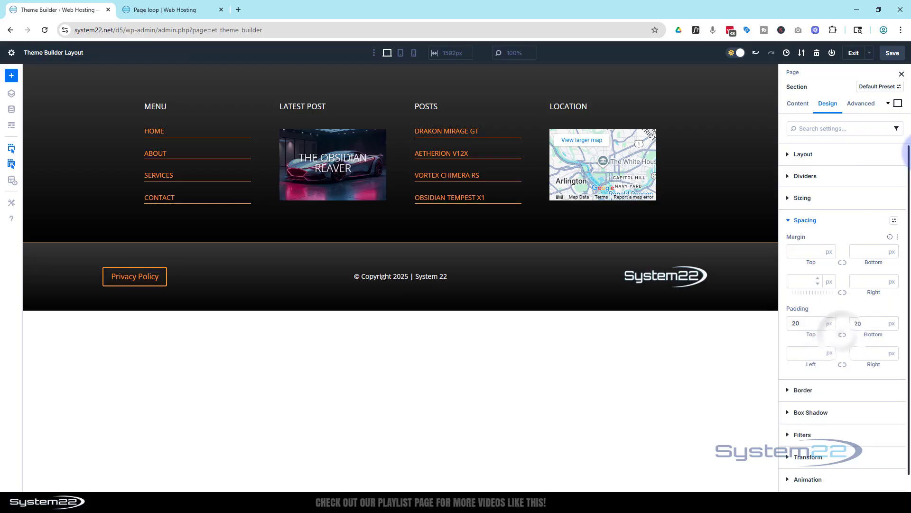
Save the footer layout and reload the Page loop page to check the bottom bar's spacing.
left_click(894, 53)
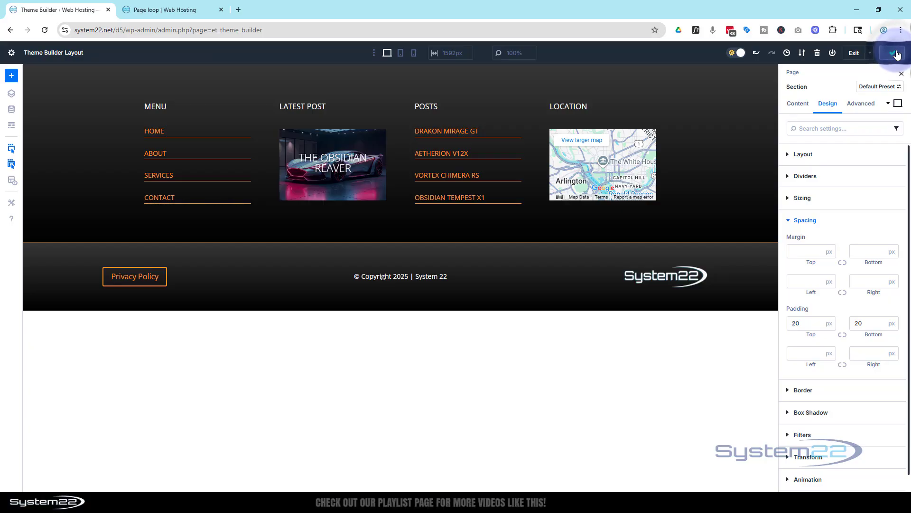
left_click(165, 11)
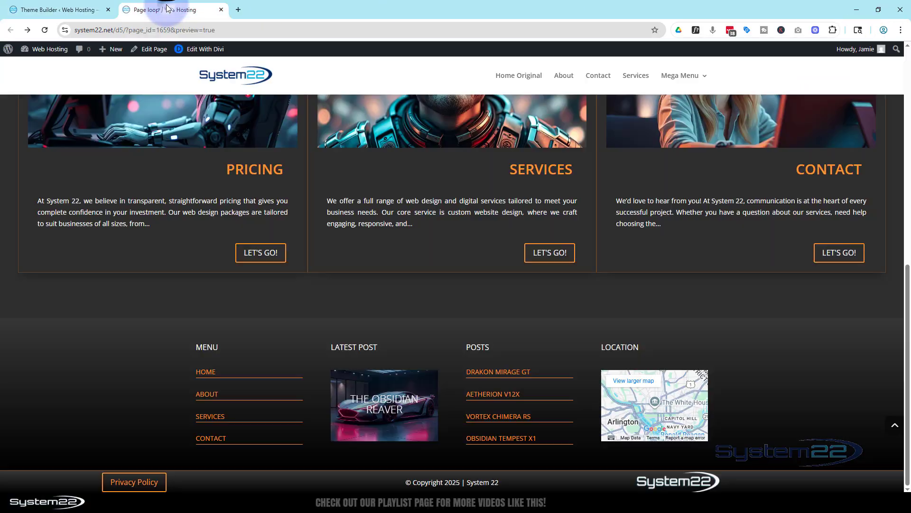
left_click(47, 30)
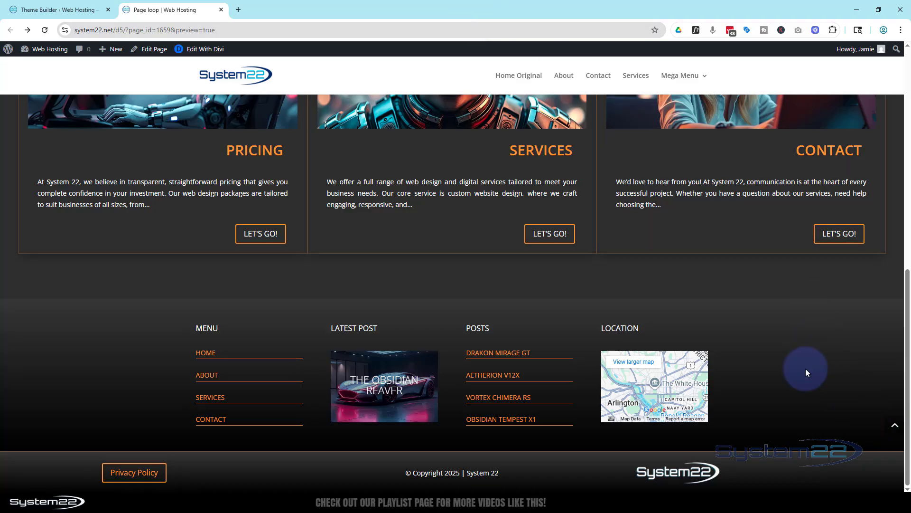
Back in the footer layout, link the bottom bar's logo image to the Home page with a dynamic Page Link.
left_click(78, 9)
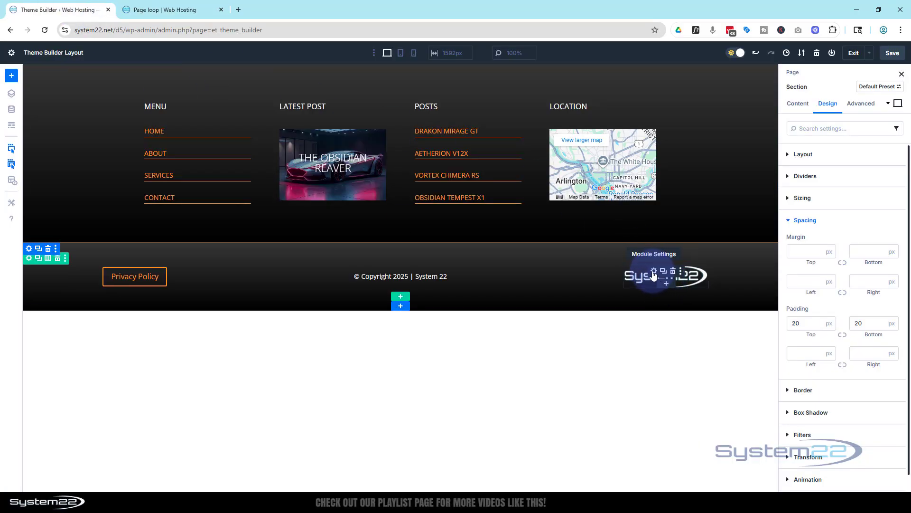
left_click(655, 272)
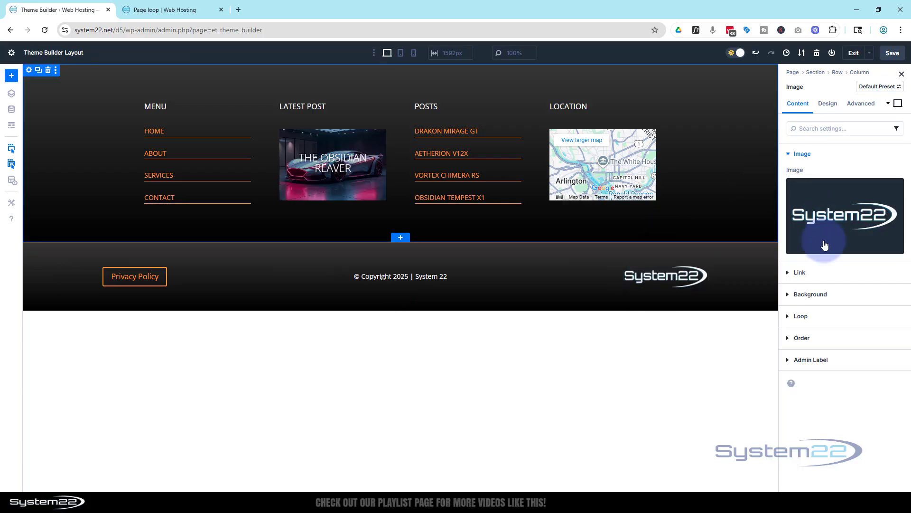
left_click(790, 272)
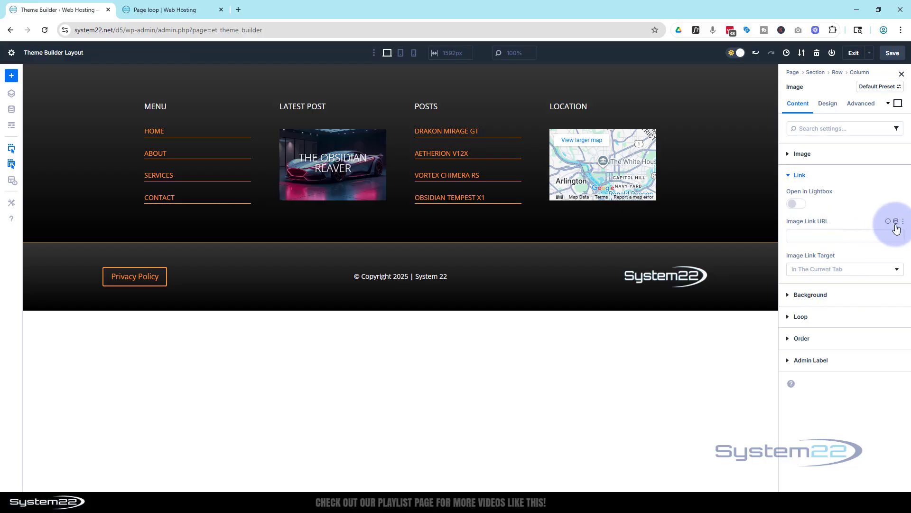
left_click(897, 223)
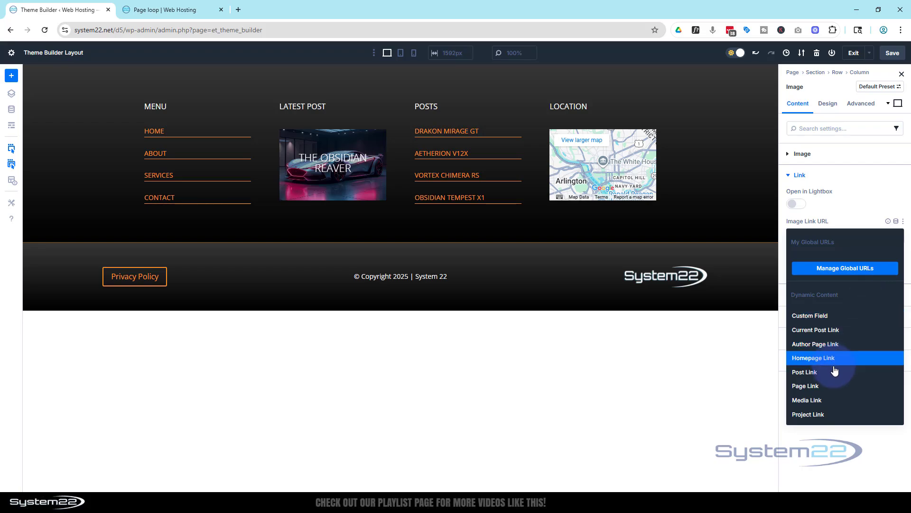
left_click(825, 385)
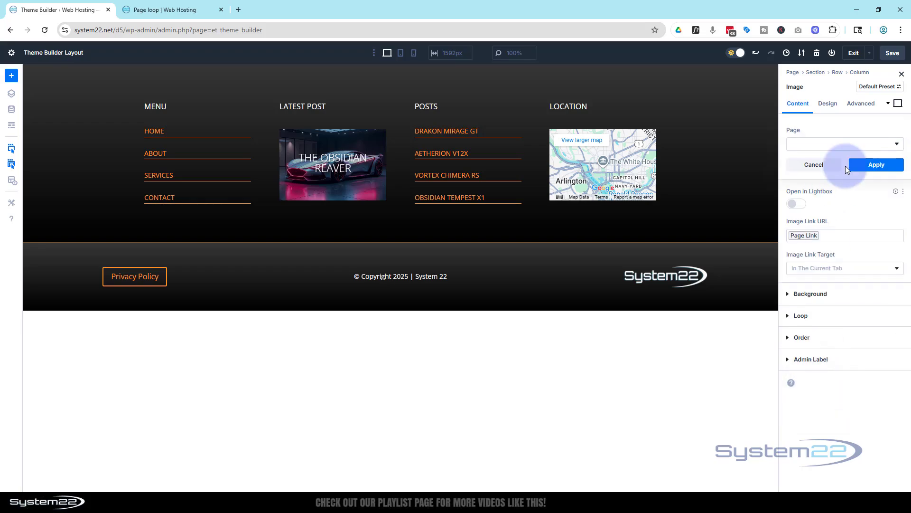
left_click(849, 143)
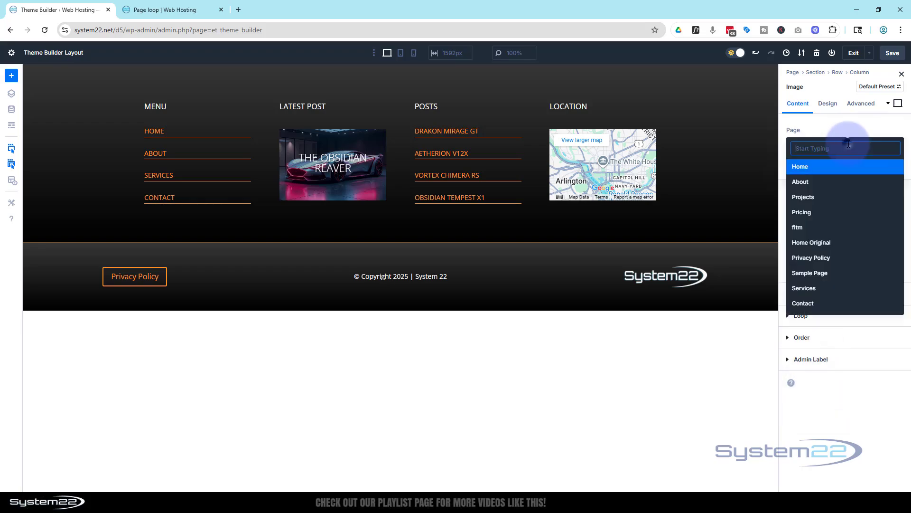
left_click(807, 167)
left_click(895, 169)
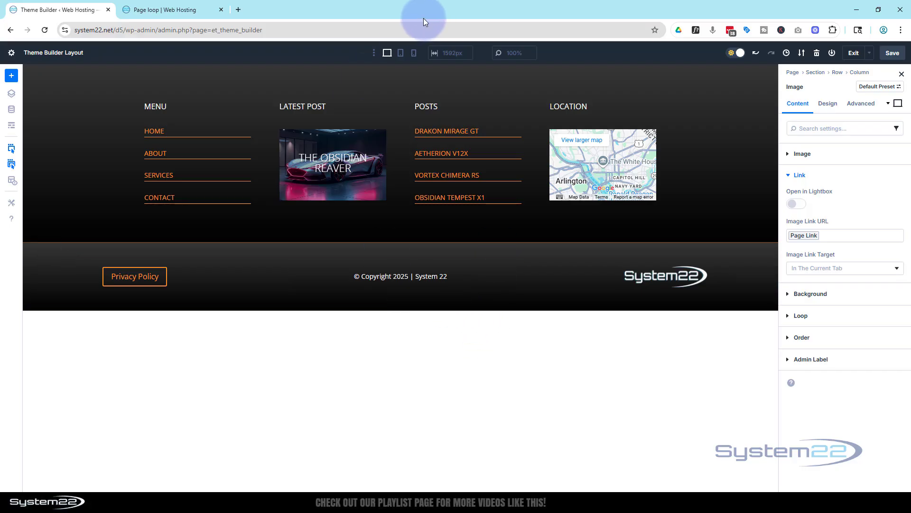
Check the footer in tablet and phone views, and set the bottom bar row's layout direction to Column Reverse for phone.
left_click(400, 53)
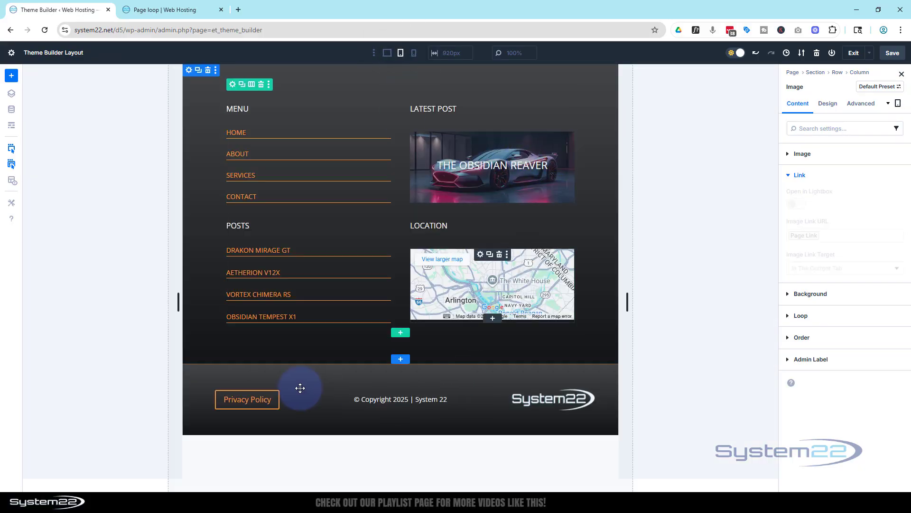
left_click(415, 54)
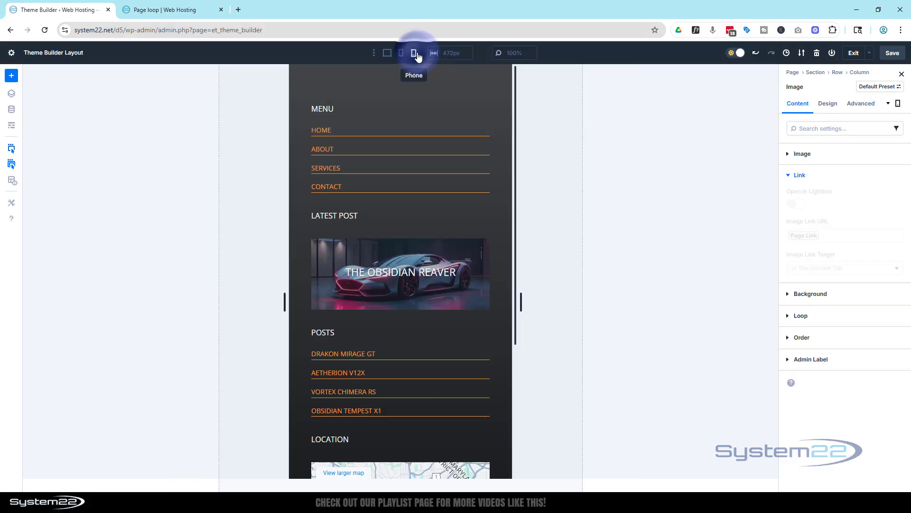
scroll(424, 235, "down", 5)
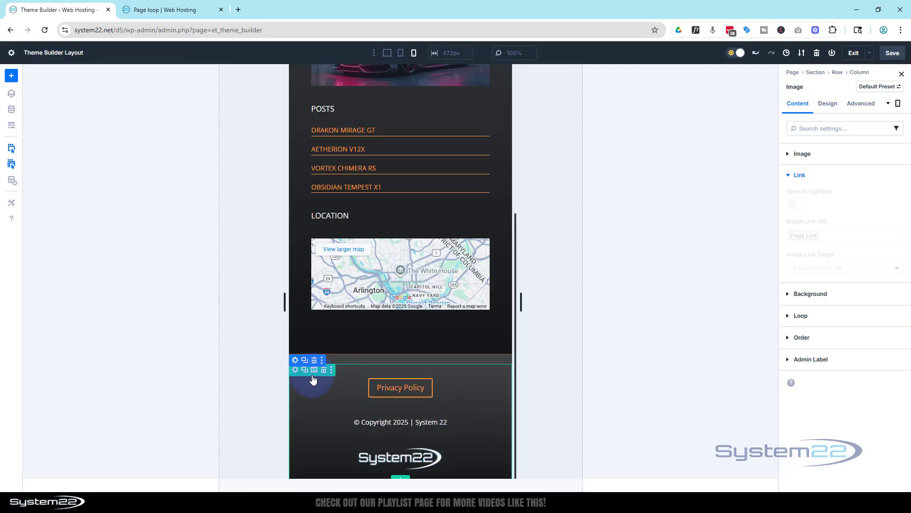
left_click(296, 371)
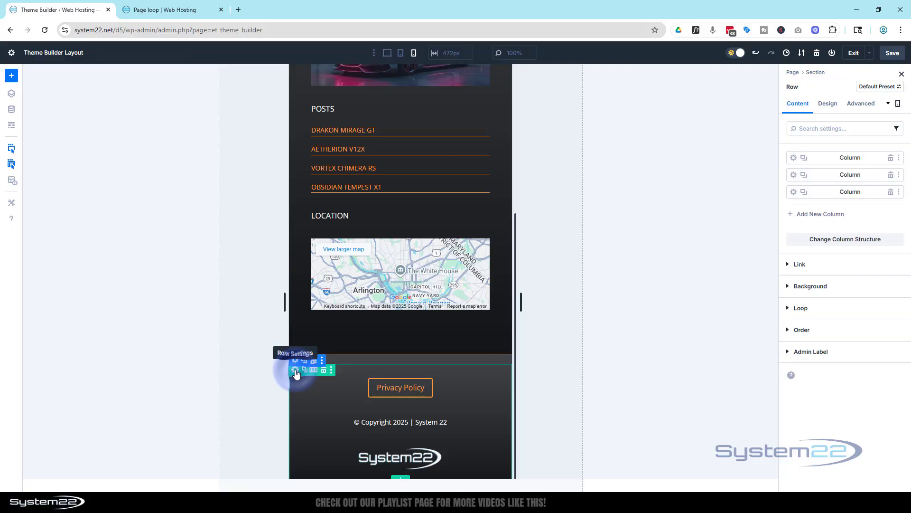
left_click(828, 102)
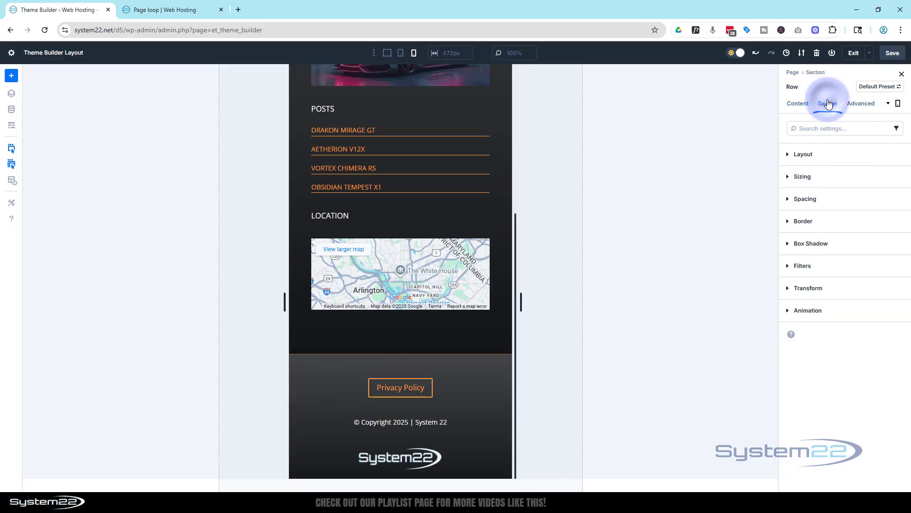
left_click(798, 153)
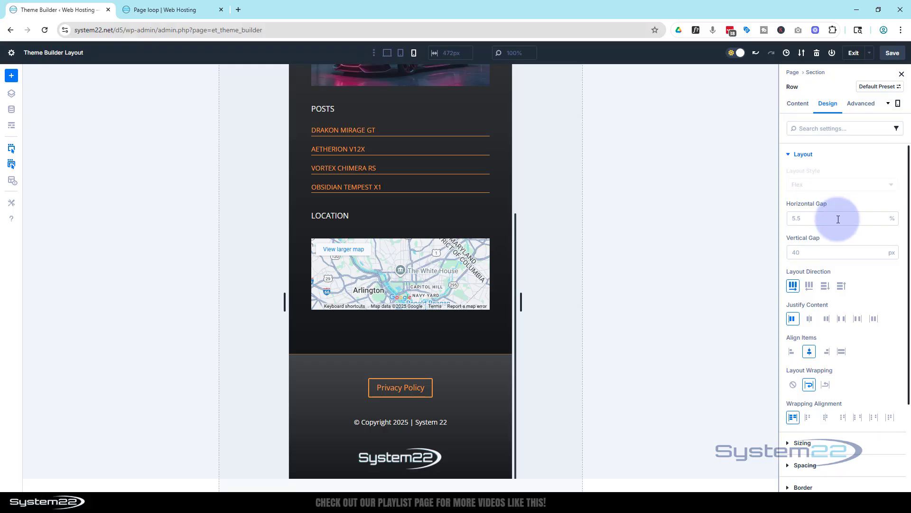
left_click(825, 287)
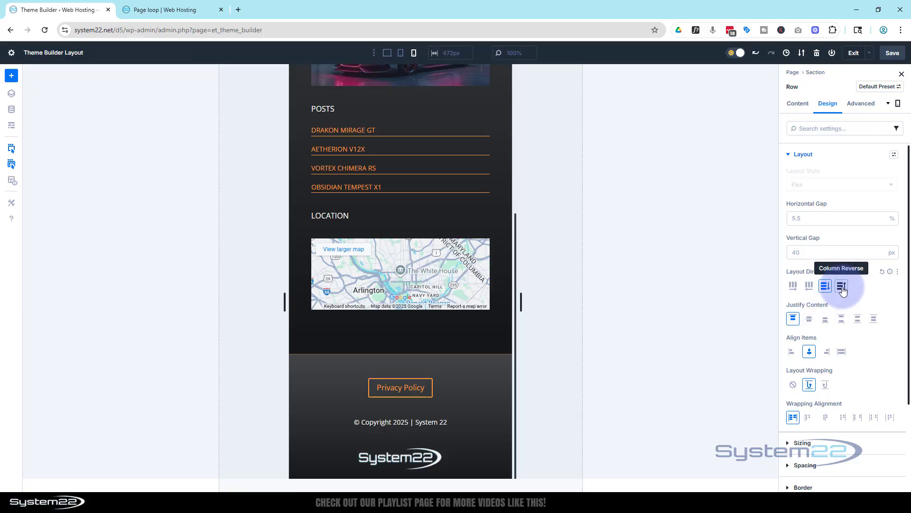
left_click(842, 287)
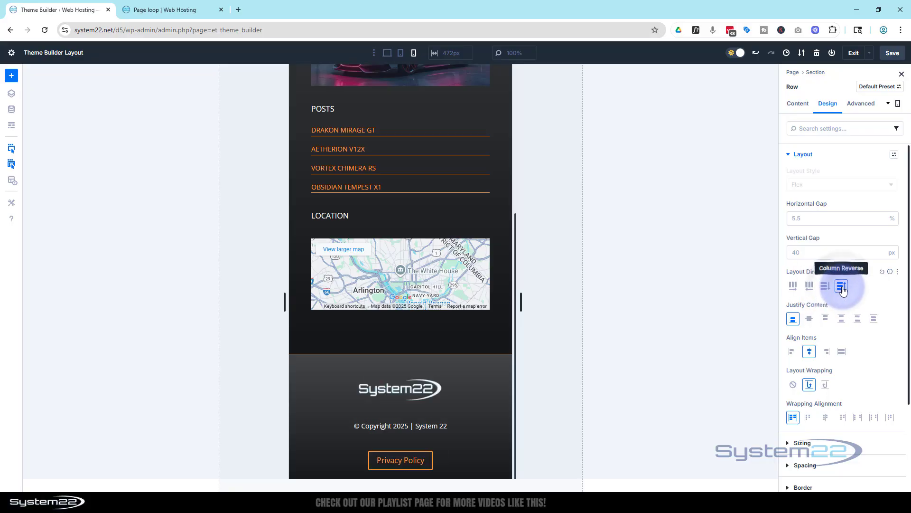
Check the bottom bar in phone, tablet and desktop views, and save the footer layout.
scroll(539, 321, "down", 1)
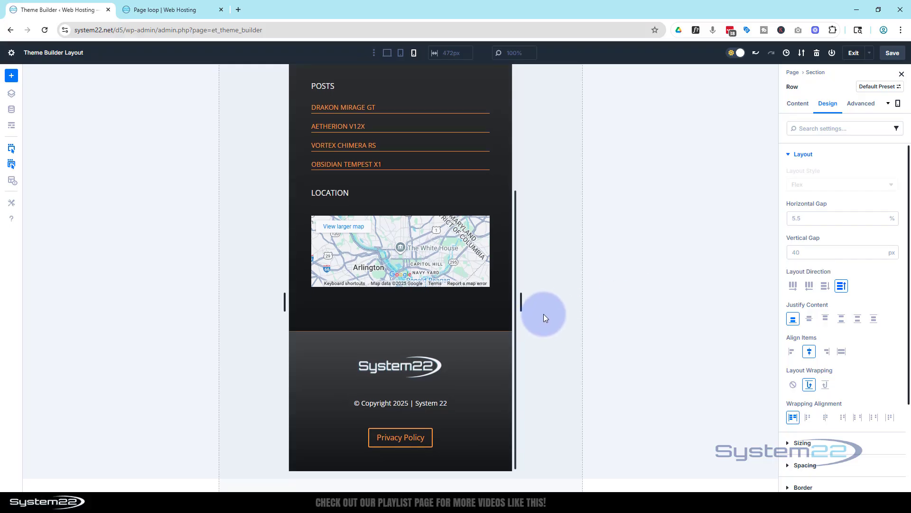
left_click(401, 54)
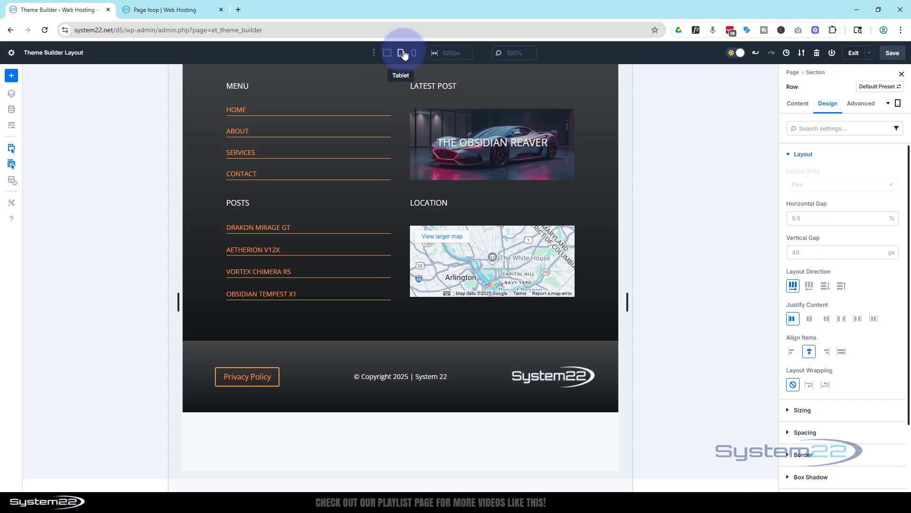
left_click(387, 53)
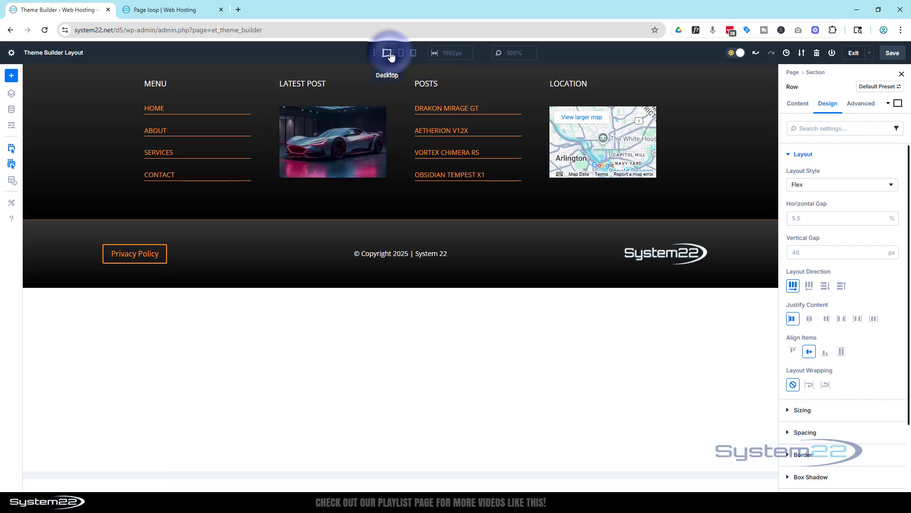
left_click(895, 54)
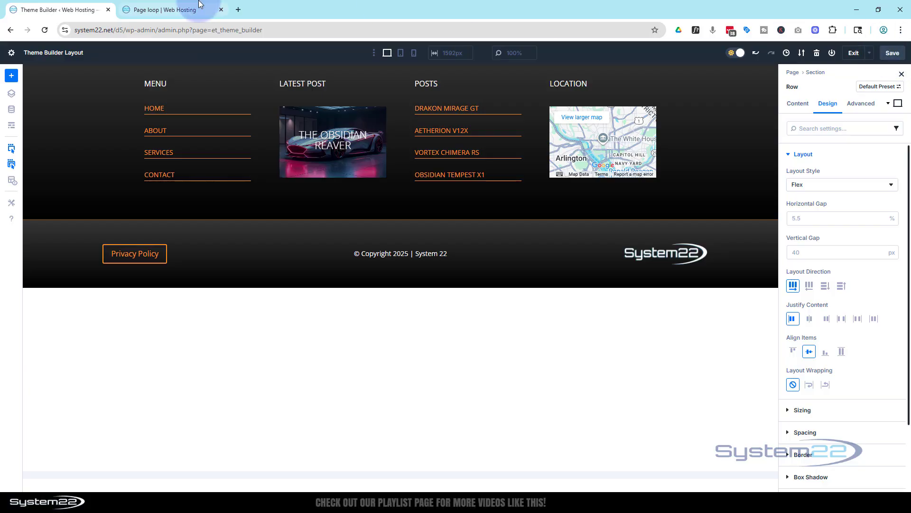
Reload the Page loop page and inspect its footer at emulated iPad Air and iPhone 12 Pro sizes.
left_click(151, 10)
left_click(42, 30)
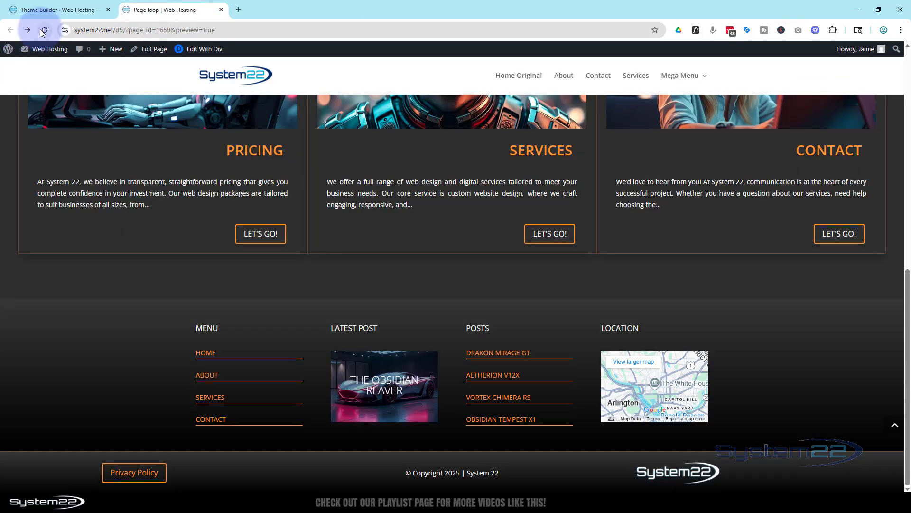
left_click(44, 30)
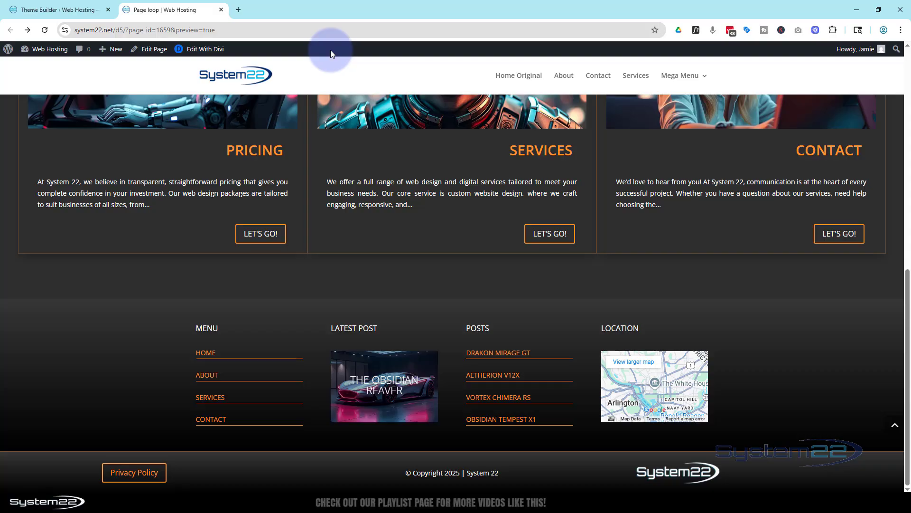
key("ctrl+shift+i")
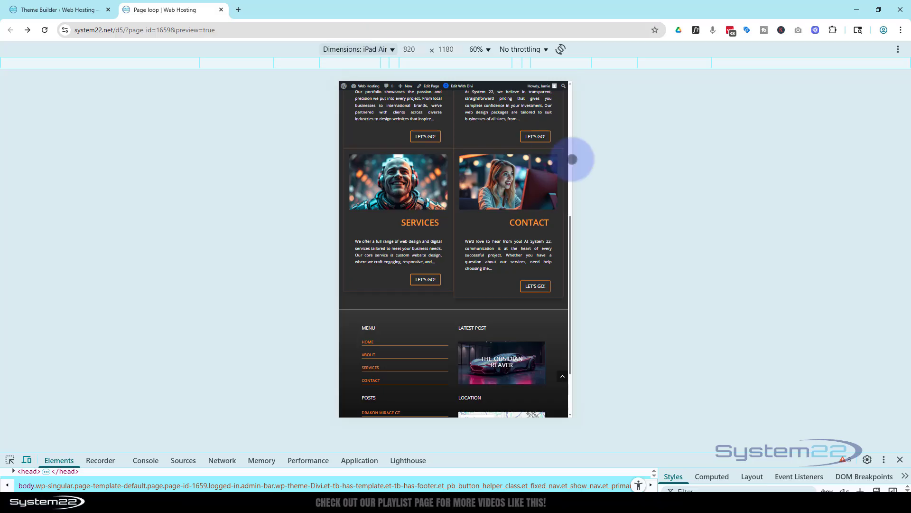
scroll(525, 209, "down", 3)
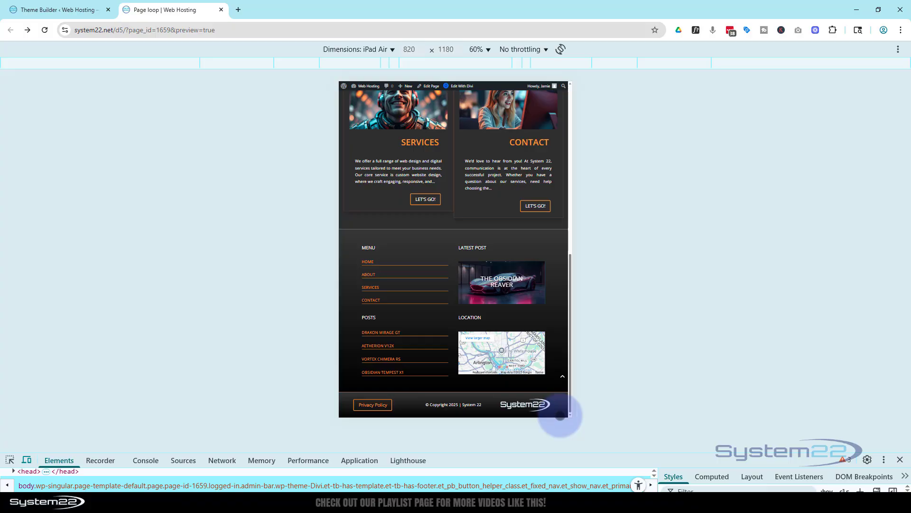
left_click(347, 51)
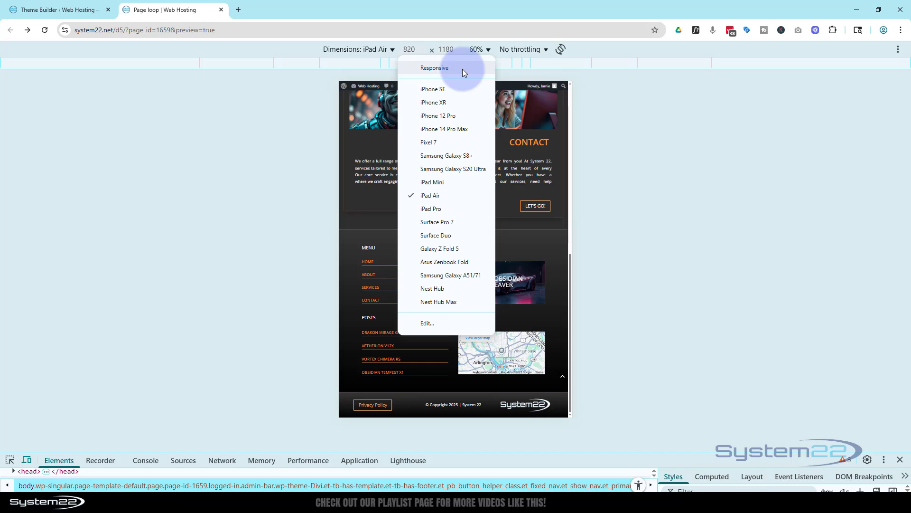
left_click(452, 116)
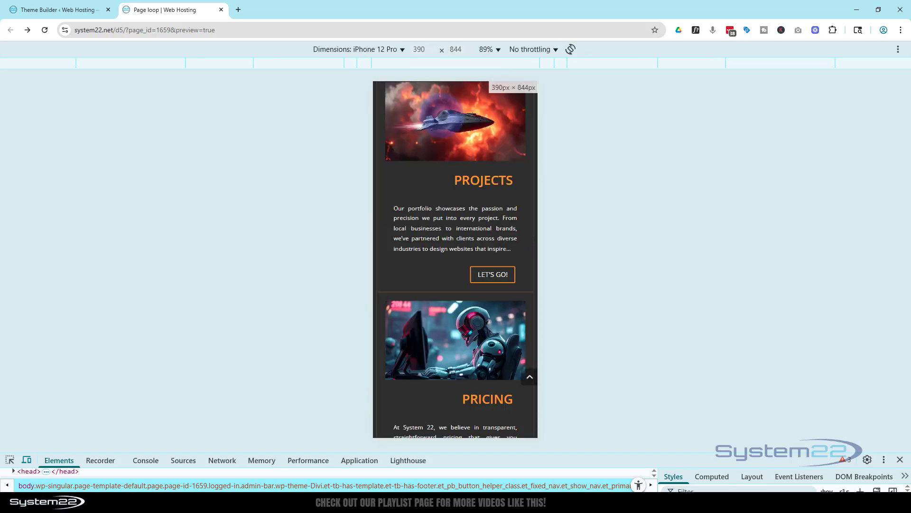
scroll(456, 244, "down", 12)
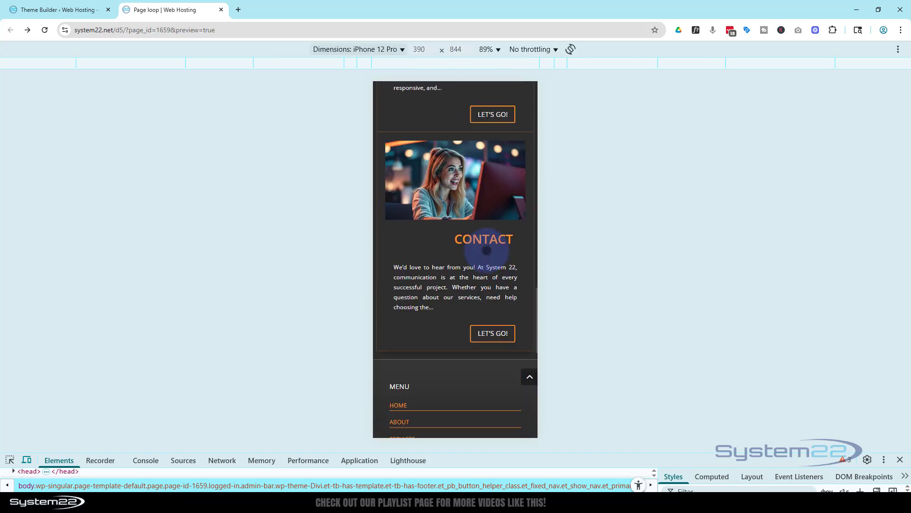
scroll(486, 250, "down", 10)
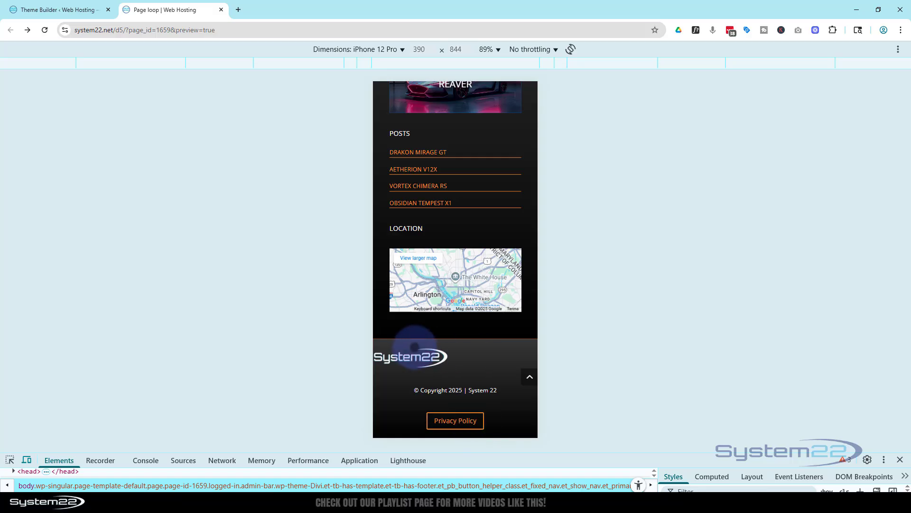
Back in the footer layout, set the bottom bar logo's image alignment to center and save the layout.
left_click(42, 15)
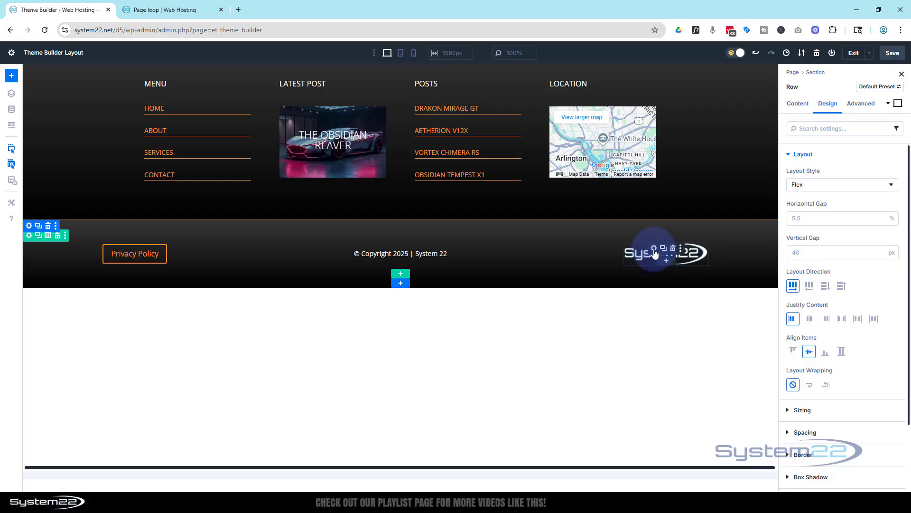
left_click(654, 252)
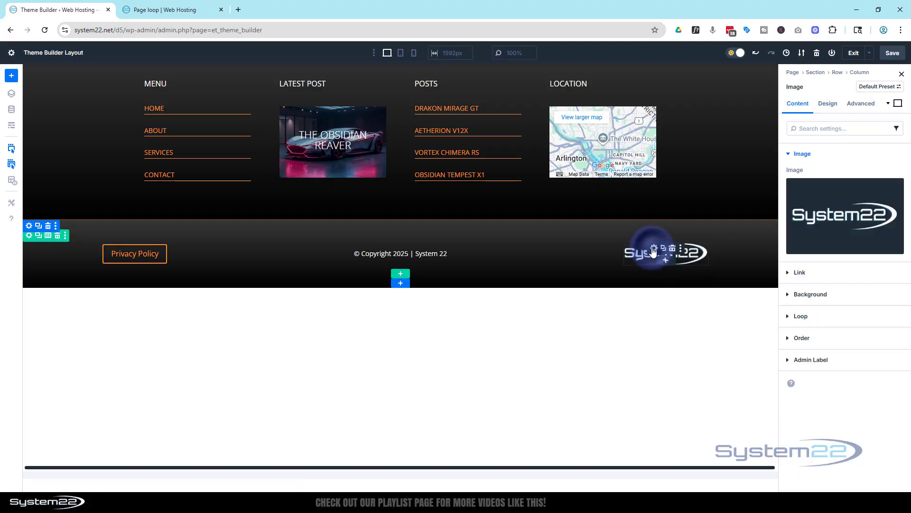
left_click(830, 106)
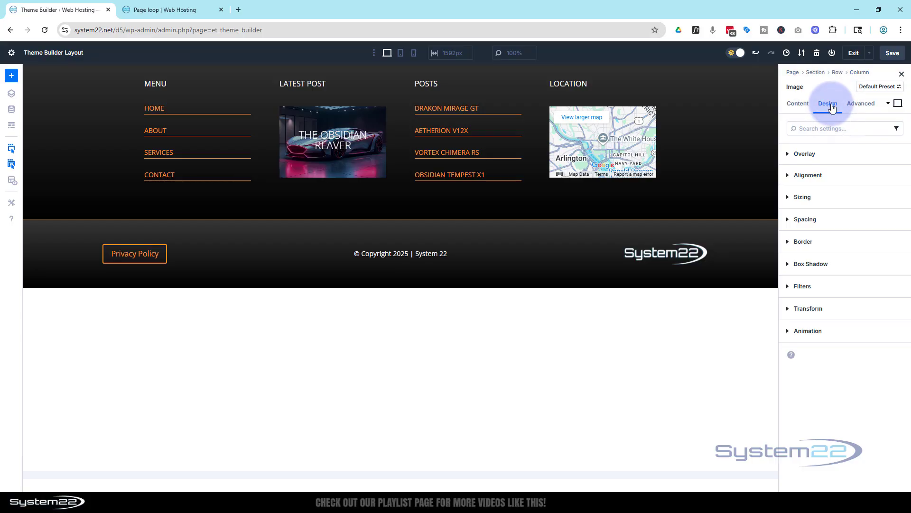
left_click(808, 175)
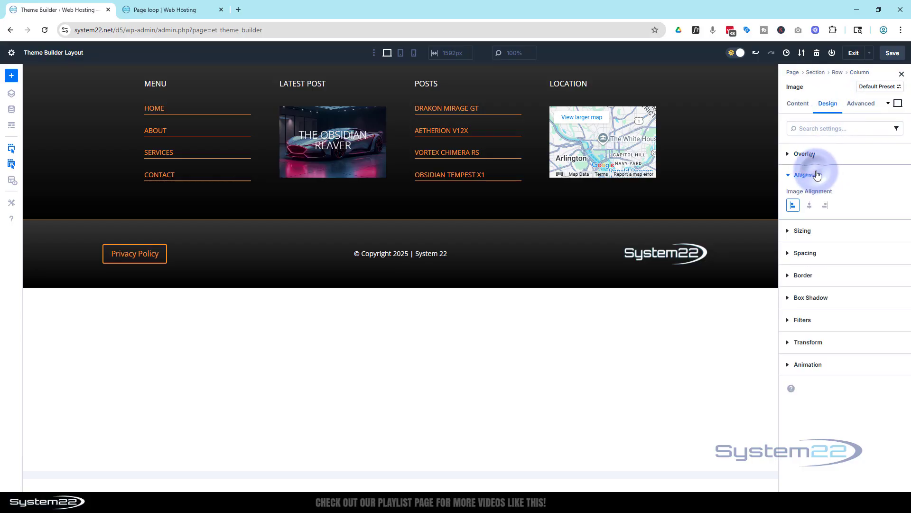
left_click(810, 206)
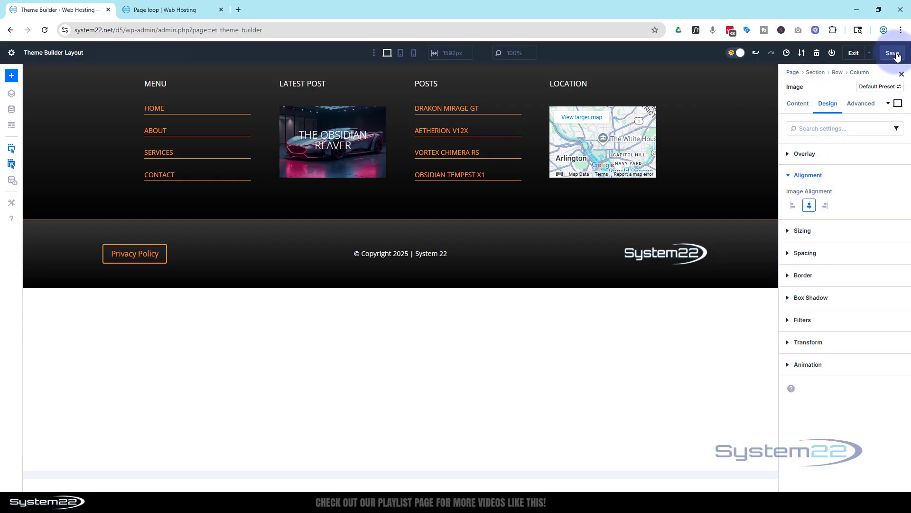
Reload the Page loop page to check the logo's alignment at iPhone 12 Pro size, and close the developer tools.
left_click(176, 10)
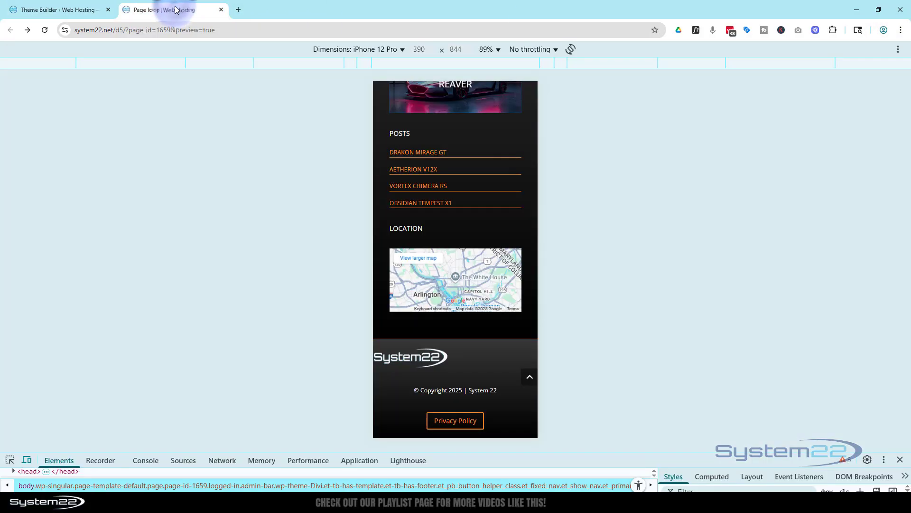
left_click(44, 30)
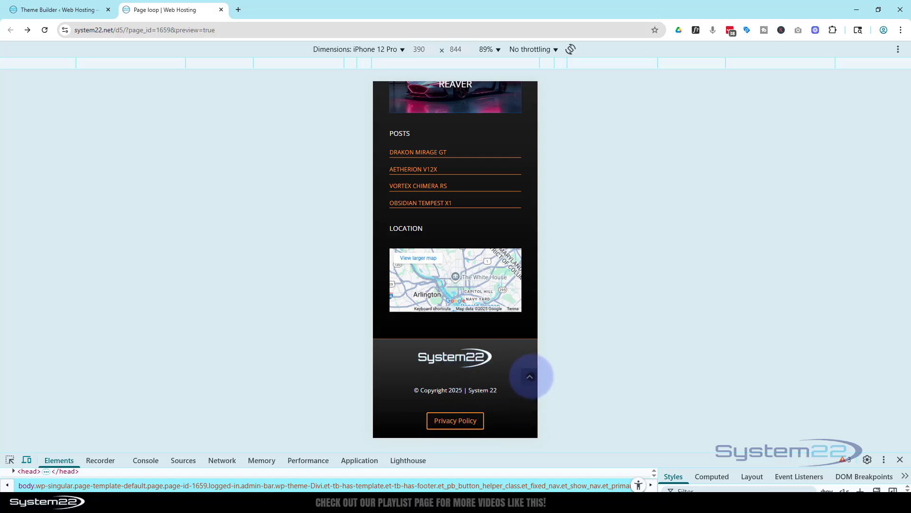
left_click(531, 376)
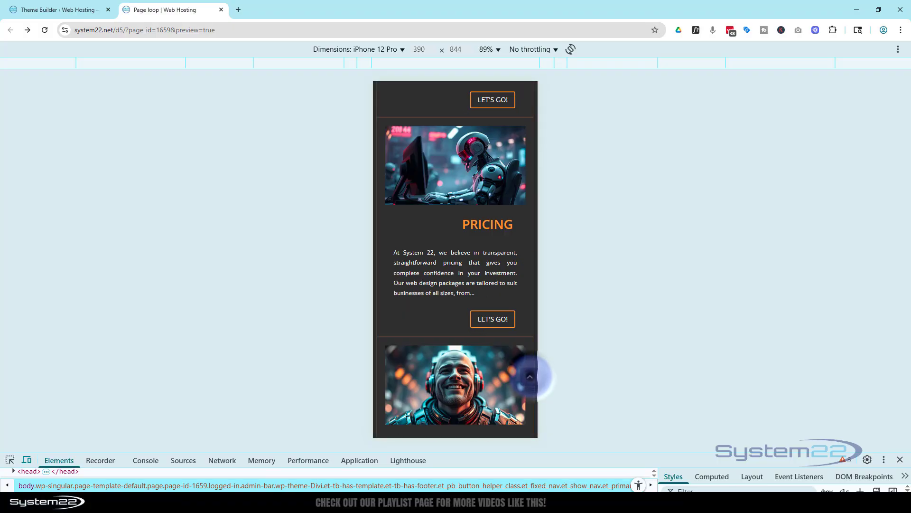
left_click(901, 460)
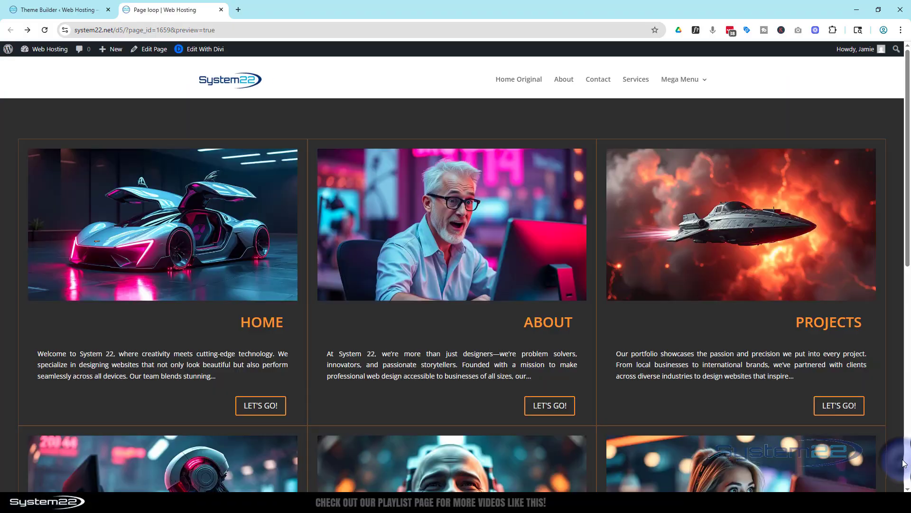
Open the Drakon Mirage GT post from the footer's Posts list and examine the footer on that page.
scroll(570, 323, "down", 2)
scroll(560, 318, "down", 7)
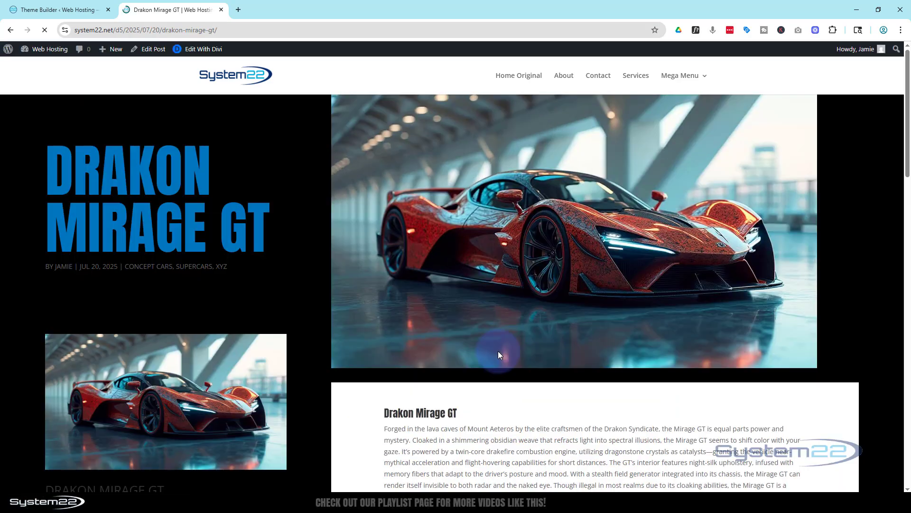
scroll(515, 344, "down", 13)
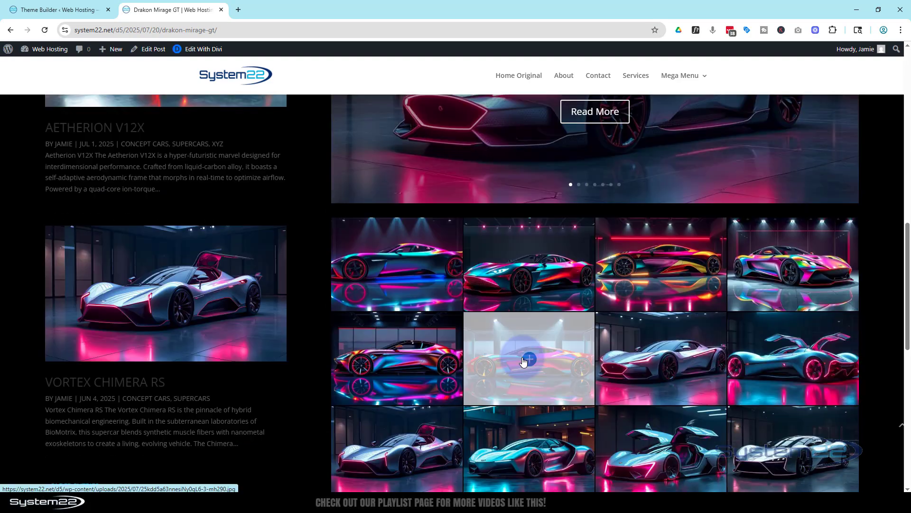
scroll(523, 360, "down", 10)
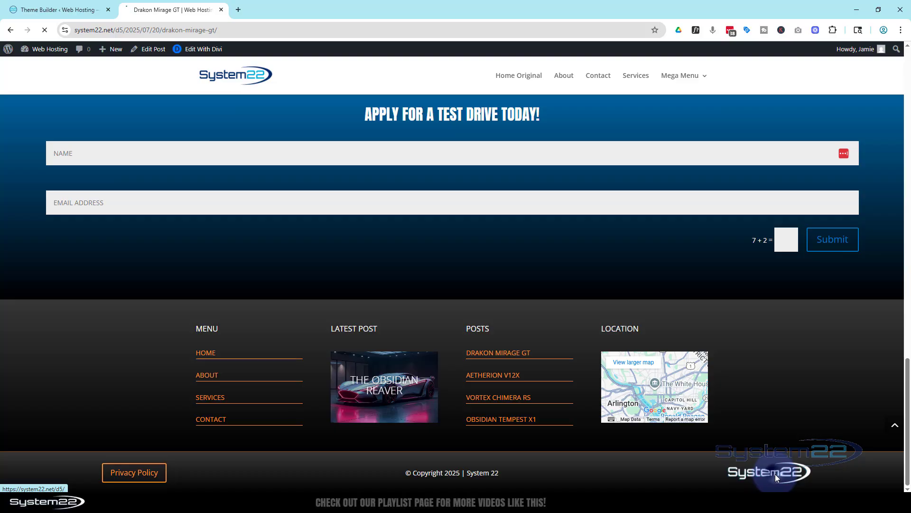
Test the footer logo's link to the Home page and examine the footer there.
scroll(759, 340, "down", 4)
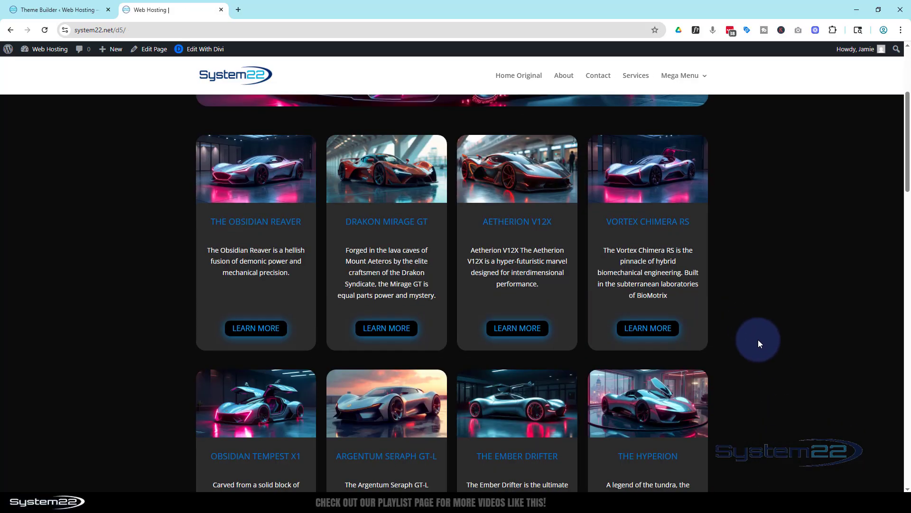
scroll(759, 340, "down", 20)
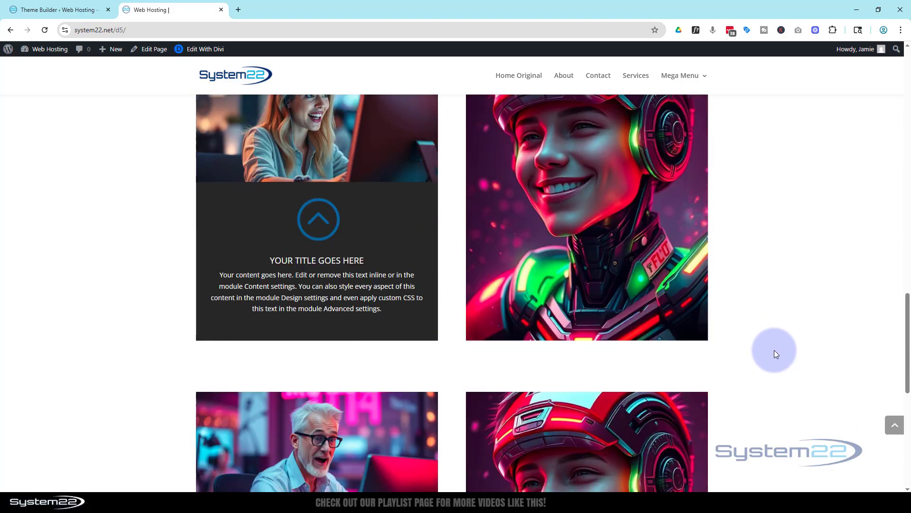
scroll(774, 349, "down", 8)
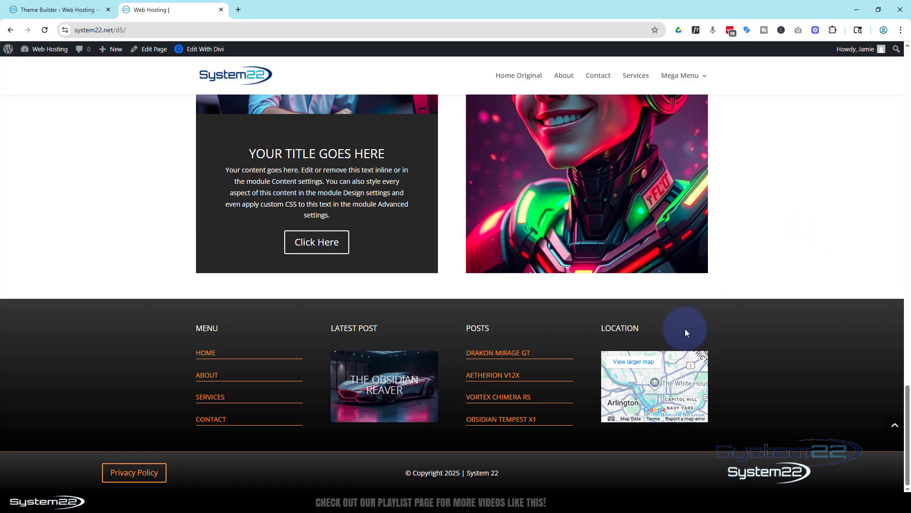
Open the Vortex Chimera RS post from the footer's Posts list and examine its footer.
left_click(488, 402)
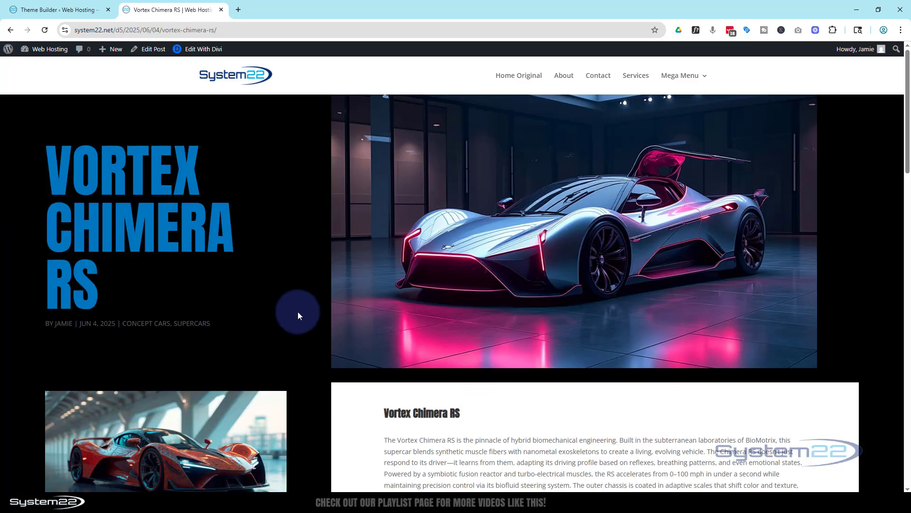
scroll(300, 316, "down", 20)
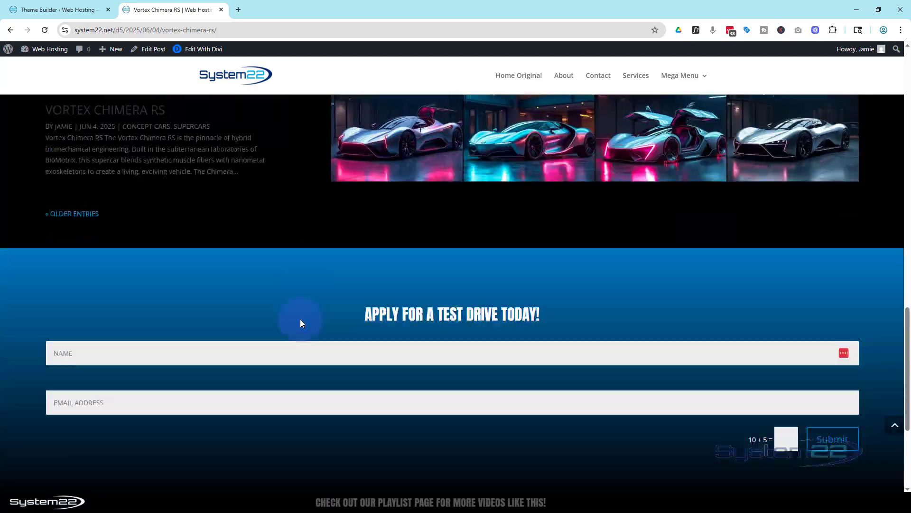
scroll(300, 324, "down", 4)
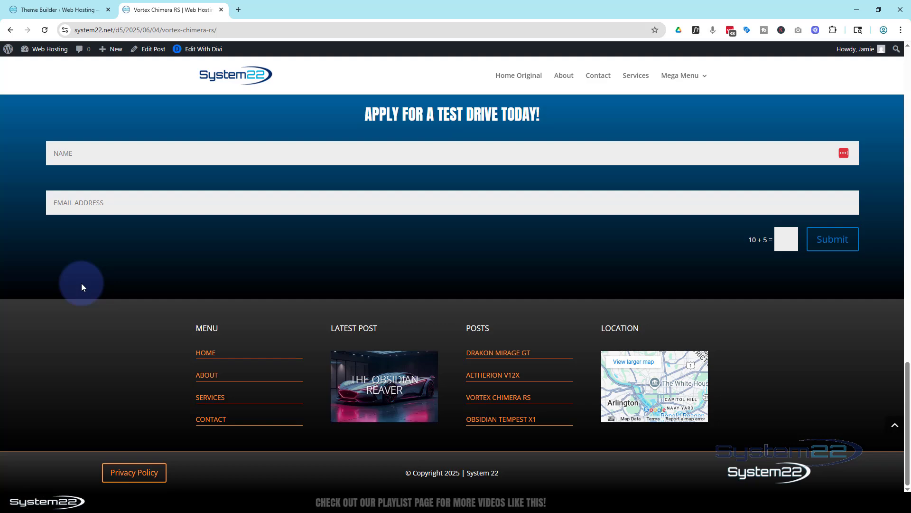
Exit the footer layout to the Divi Theme Builder's template overview.
left_click(49, 10)
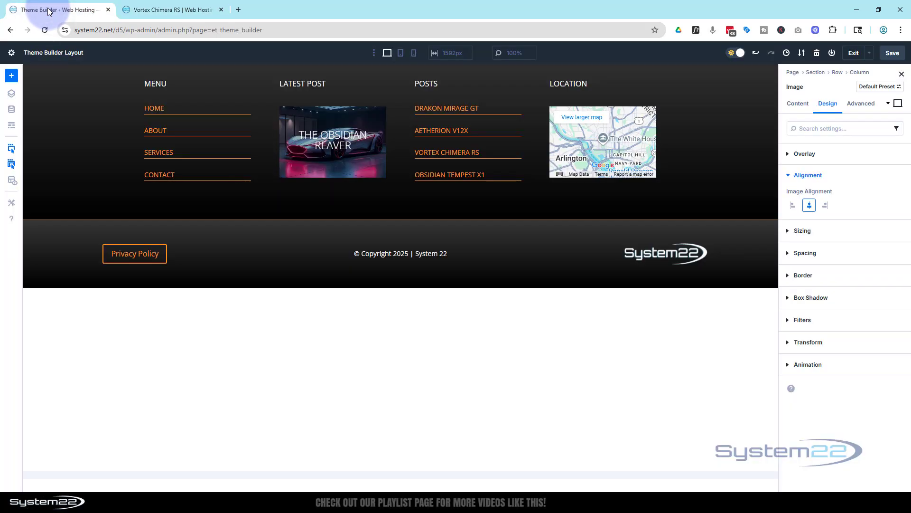
left_click(853, 53)
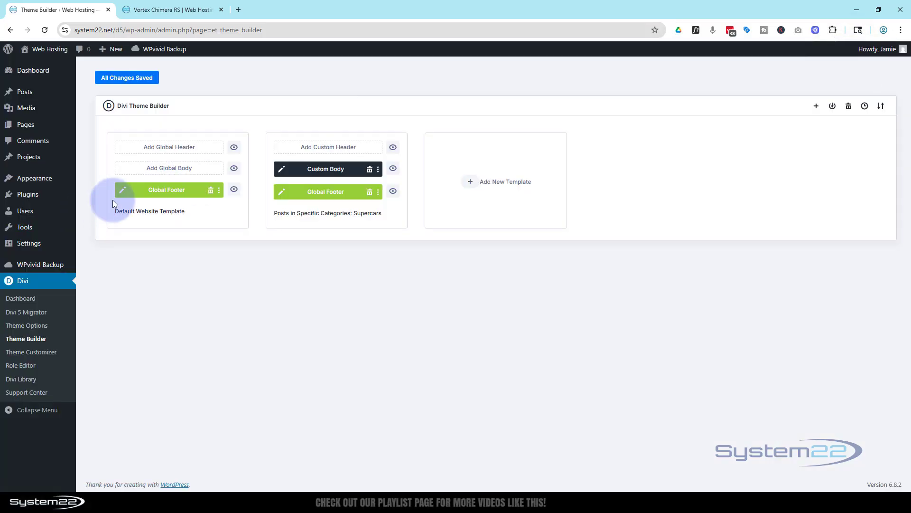
mouse_move(192, 199)
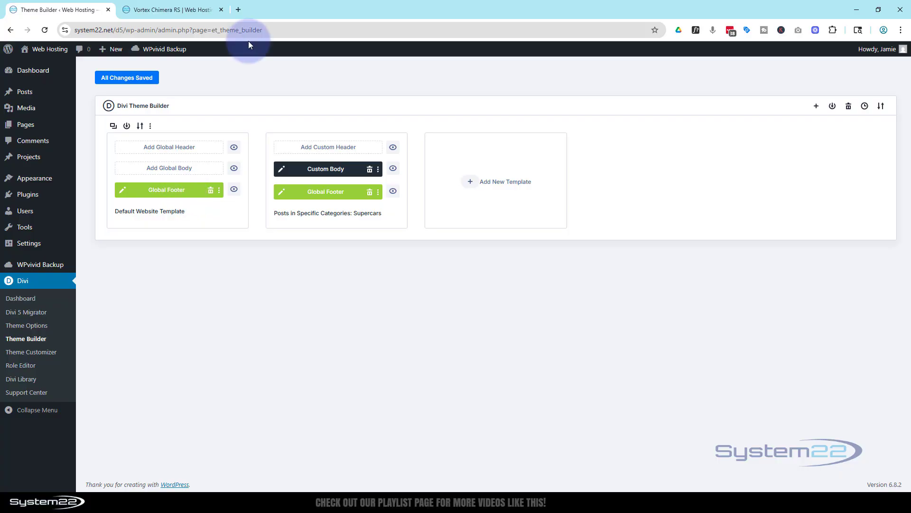
Return to the Vortex Chimera RS post and review the finished footer once more.
left_click(173, 10)
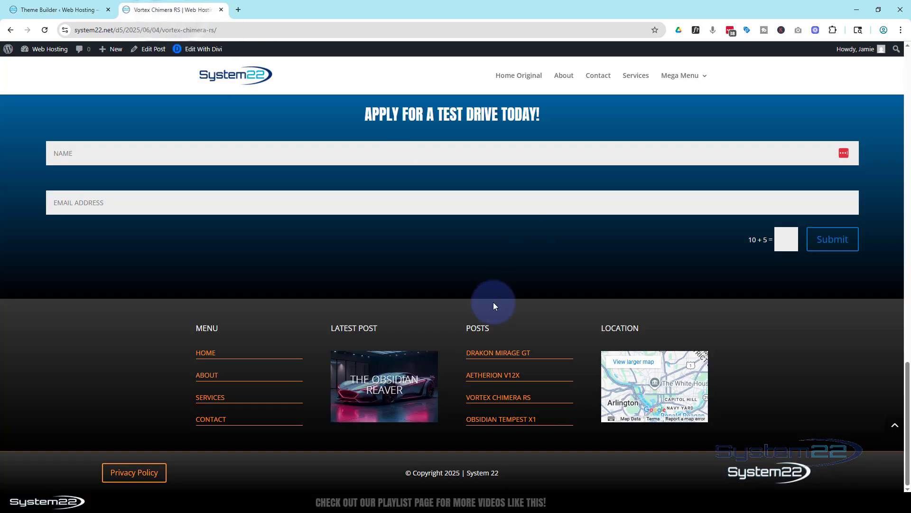
scroll(497, 300, "up", 3)
scroll(497, 298, "down", 3)
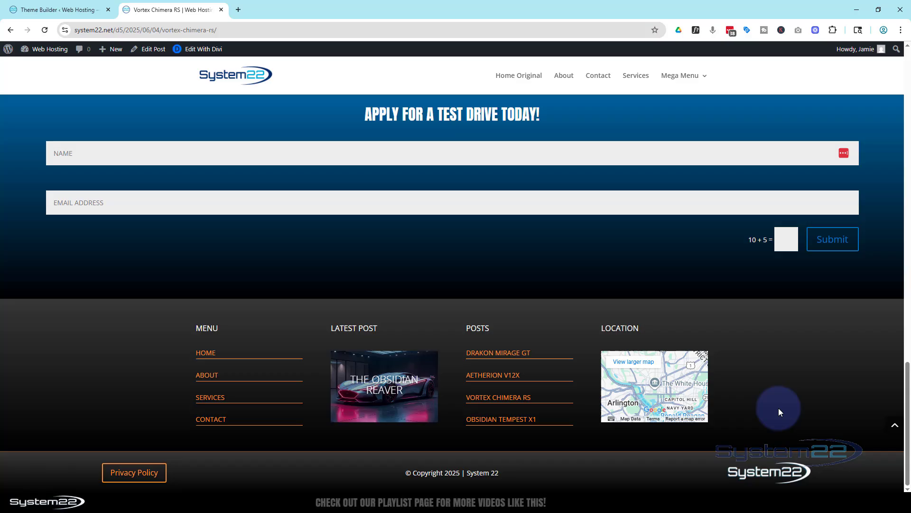
Jump to the top of the Vortex Chimera RS post and go back to the Home page.
left_click(896, 428)
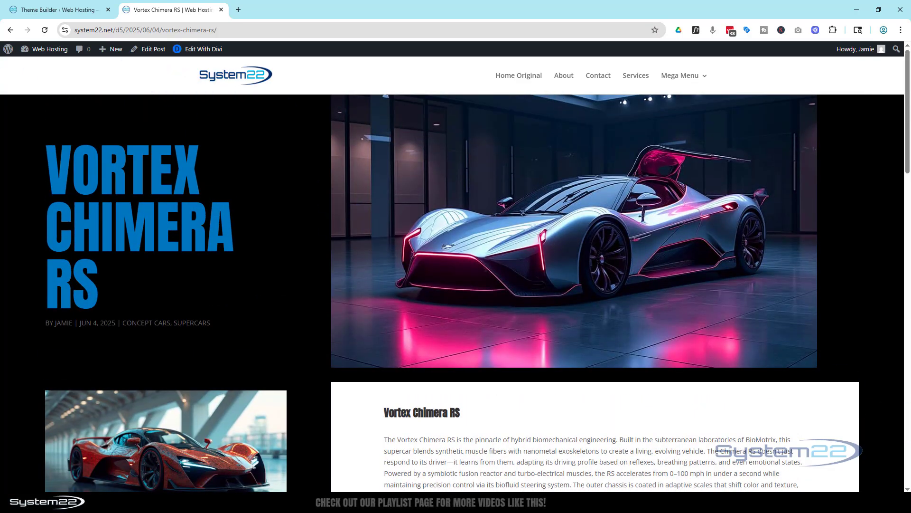
left_click(11, 31)
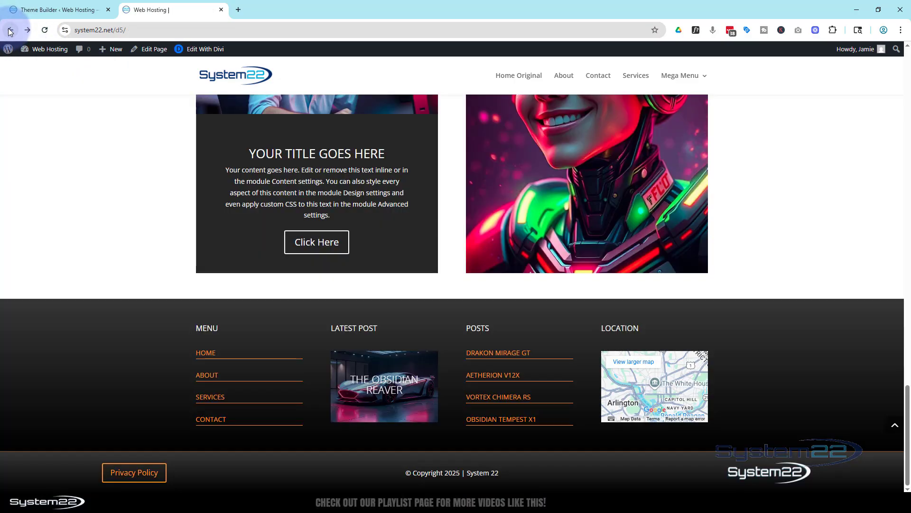
left_click(97, 265)
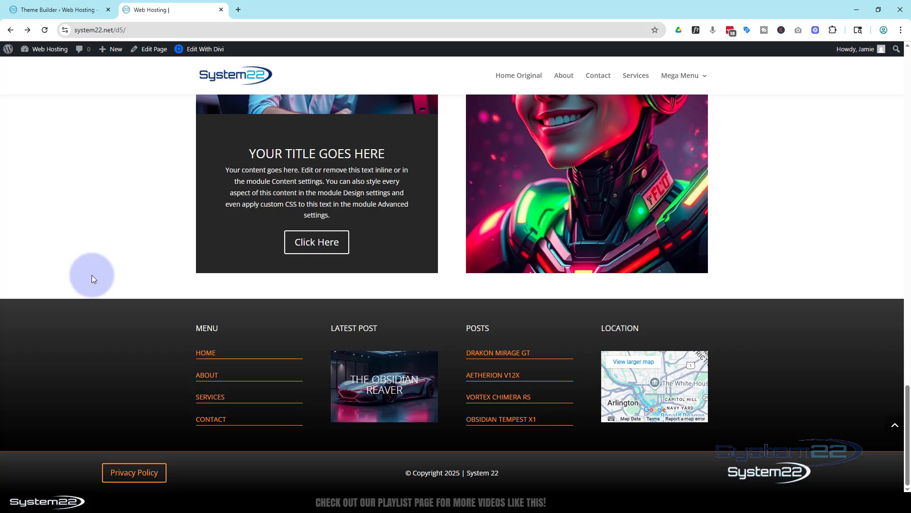
Review the Home page from its Supercars header down to the finished footer with the Privacy Policy button, copyright and logo.
scroll(94, 276, "up", 6)
scroll(95, 278, "up", 15)
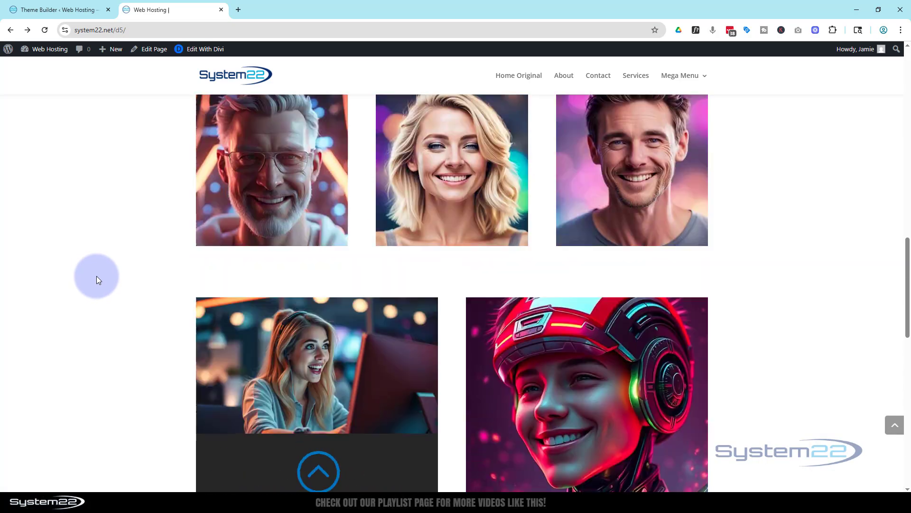
scroll(97, 276, "up", 8)
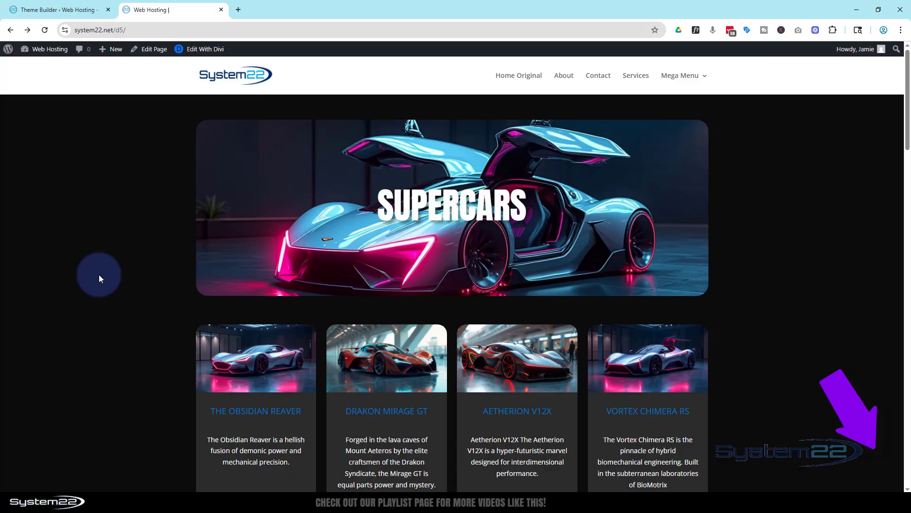
scroll(99, 275, "down", 14)
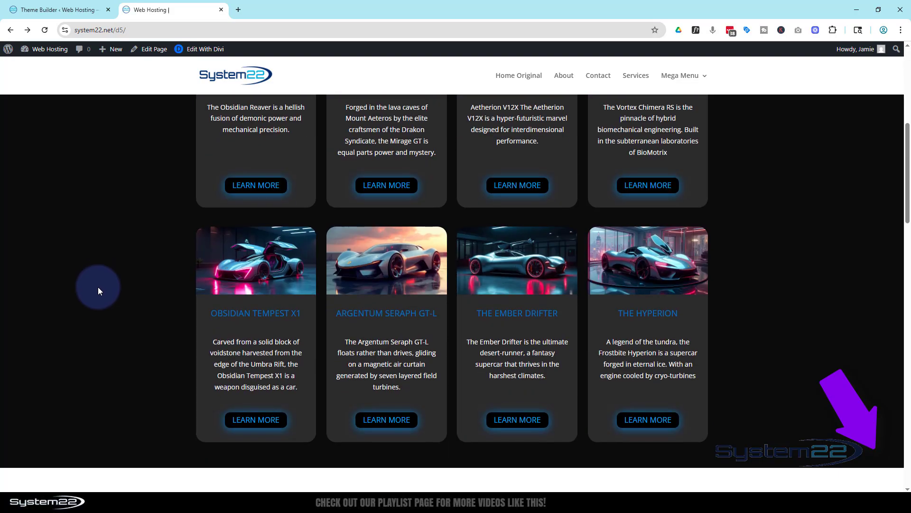
scroll(98, 287, "down", 18)
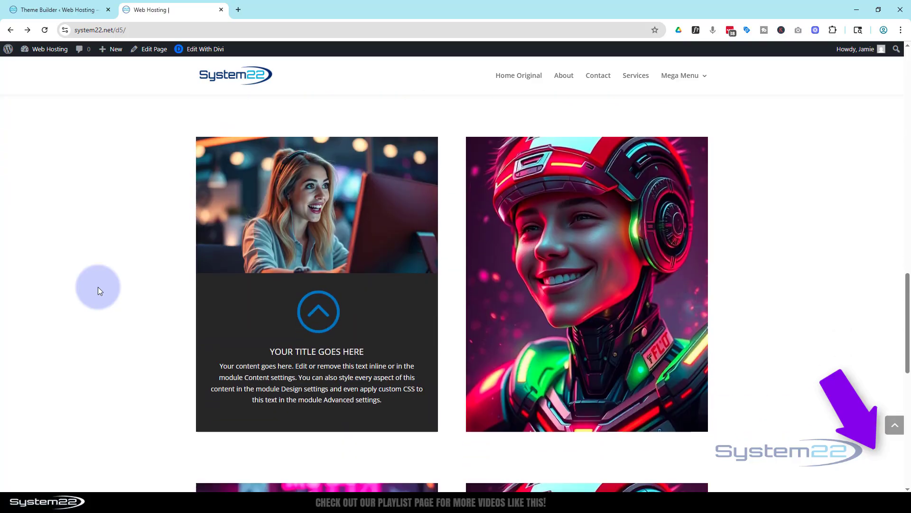
scroll(98, 286, "down", 2)
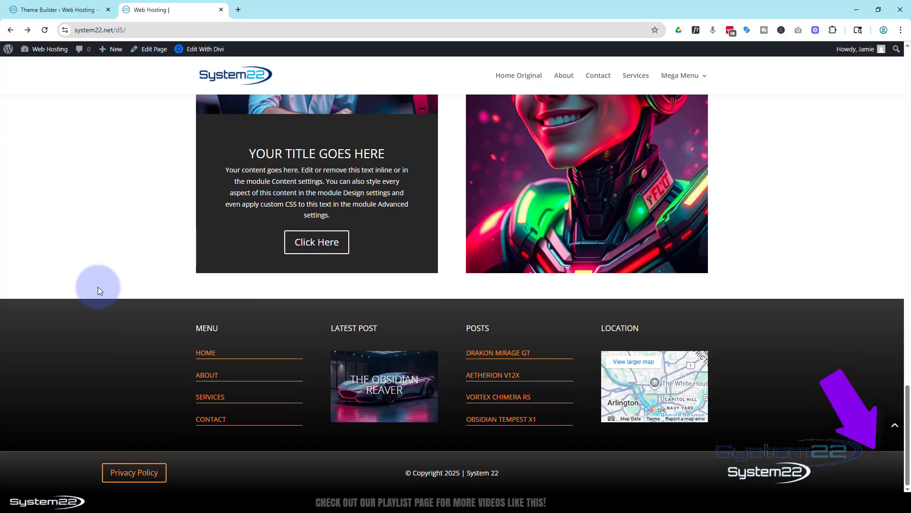